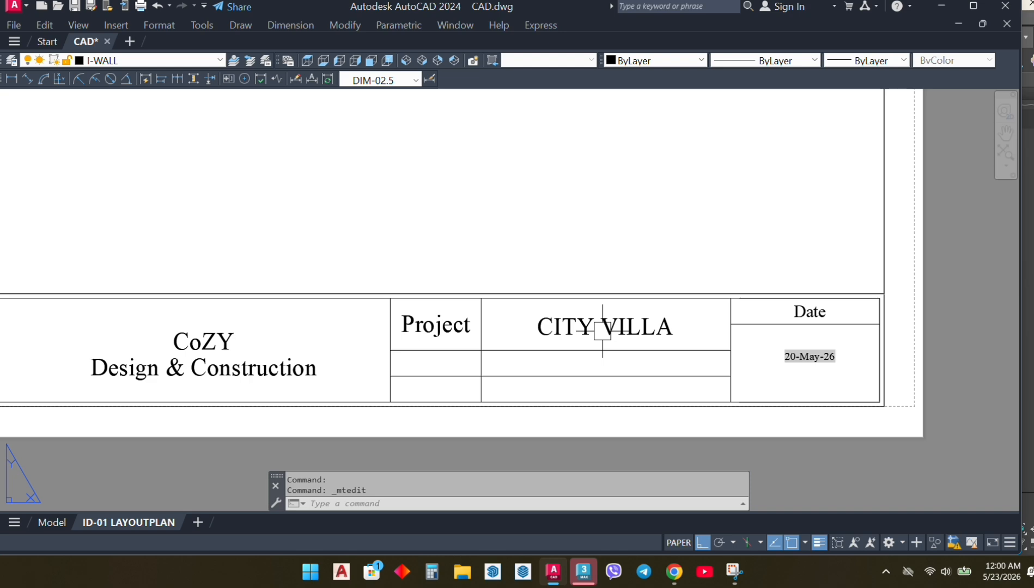
Open the CITY VILLA project text in the title block for editing and start inserting a field in its place
scroll(623, 346, up, 2)
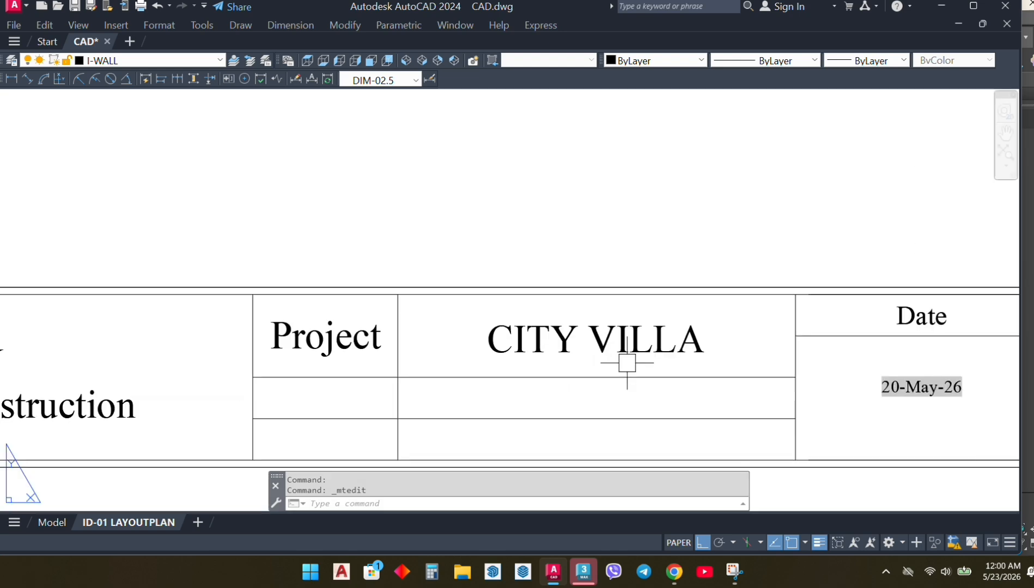
scroll(623, 358, down, 3)
scroll(595, 357, up, 1)
click(595, 357)
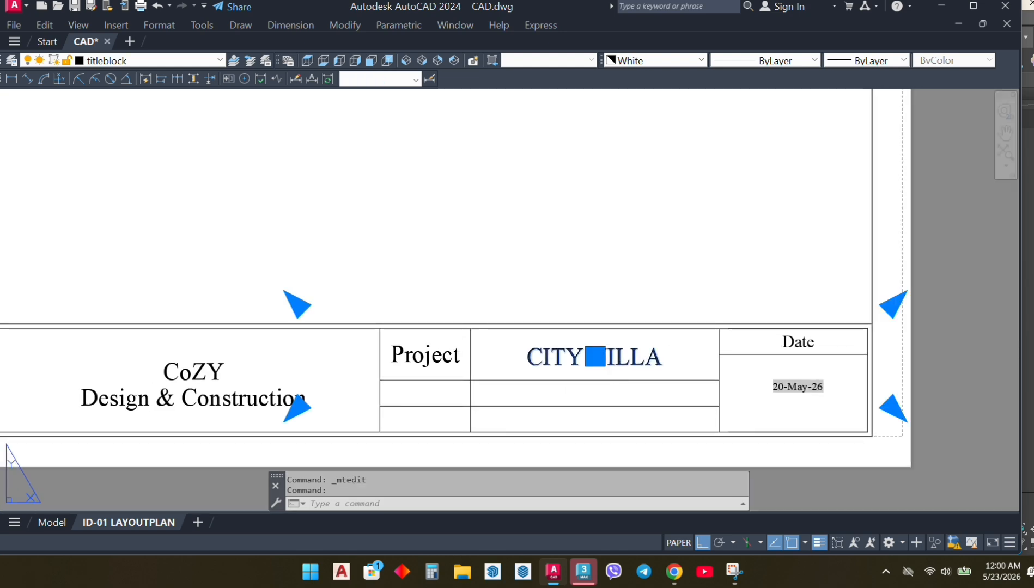
double_click(595, 357)
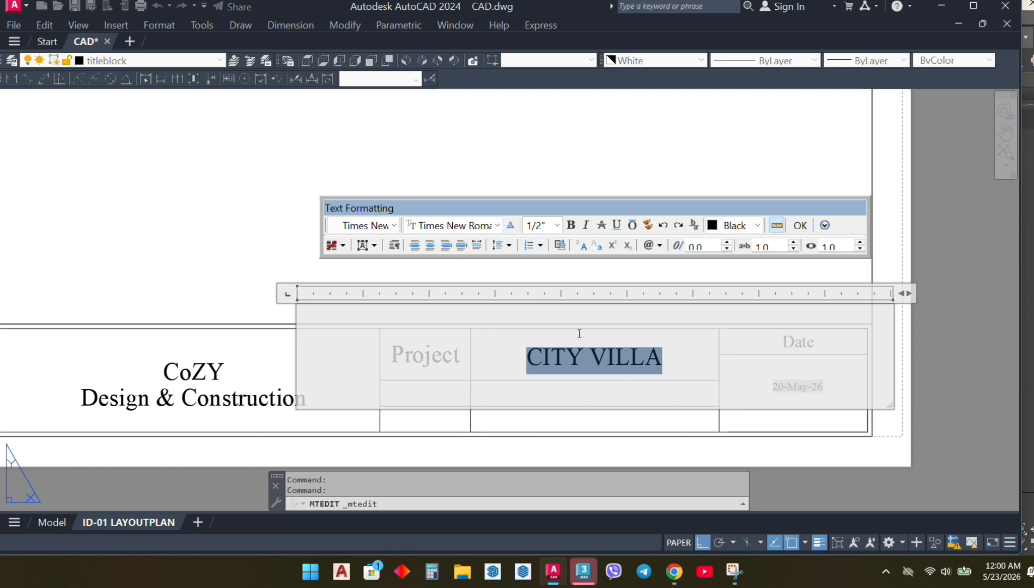
right_click(634, 362)
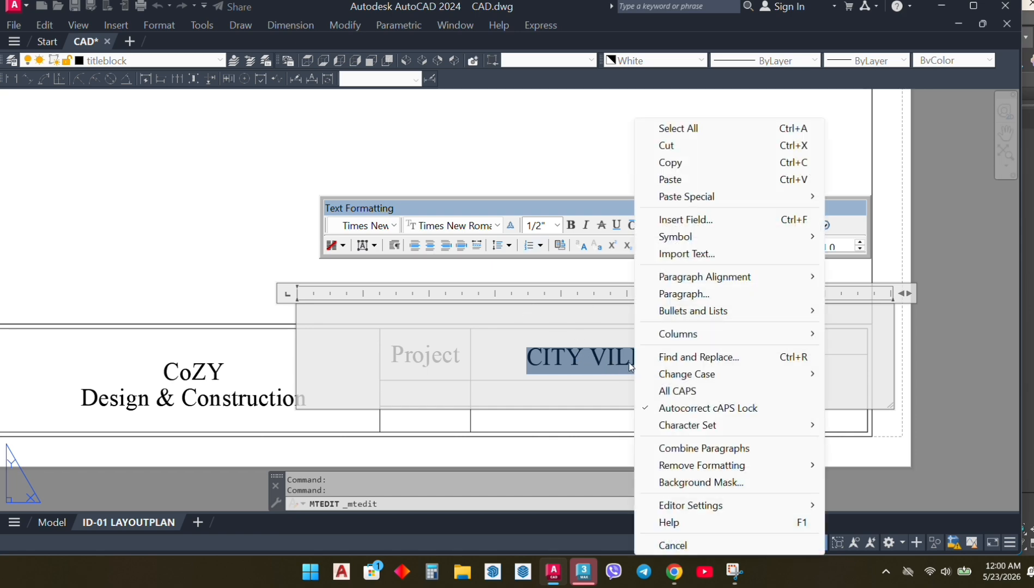
click(688, 220)
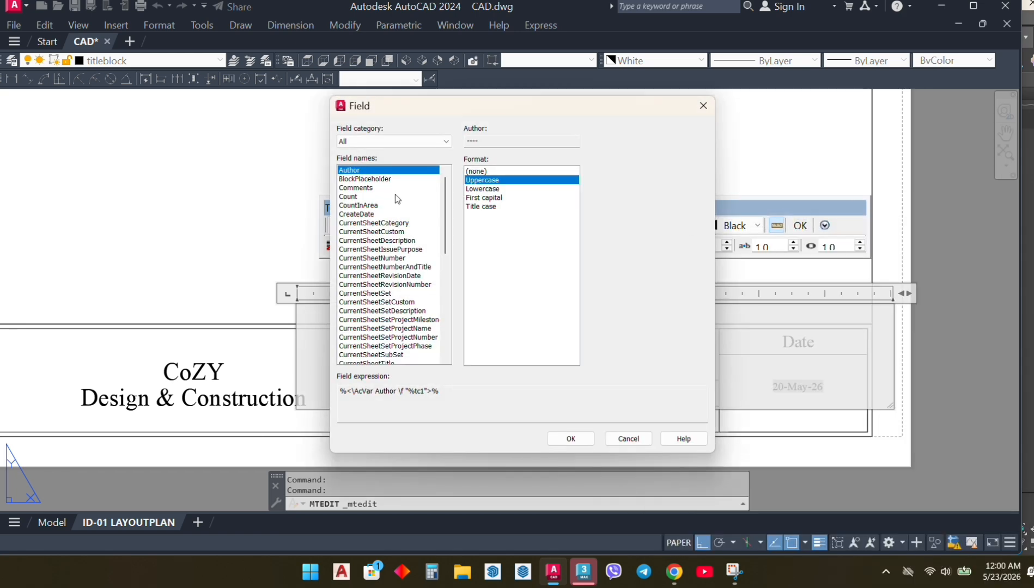
Choose the Filename field from the Document category and set its format to Uppercase
click(398, 143)
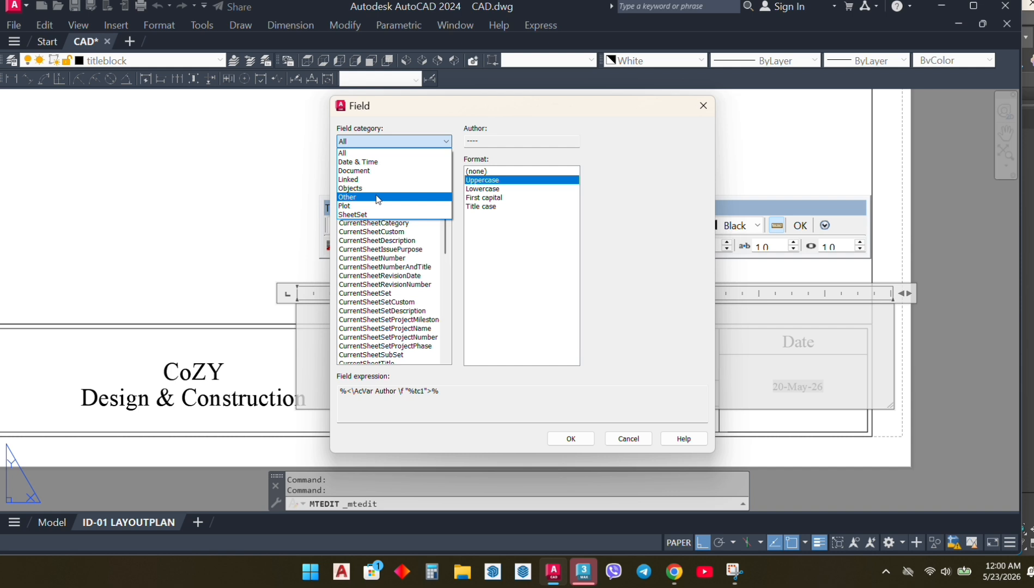
click(370, 171)
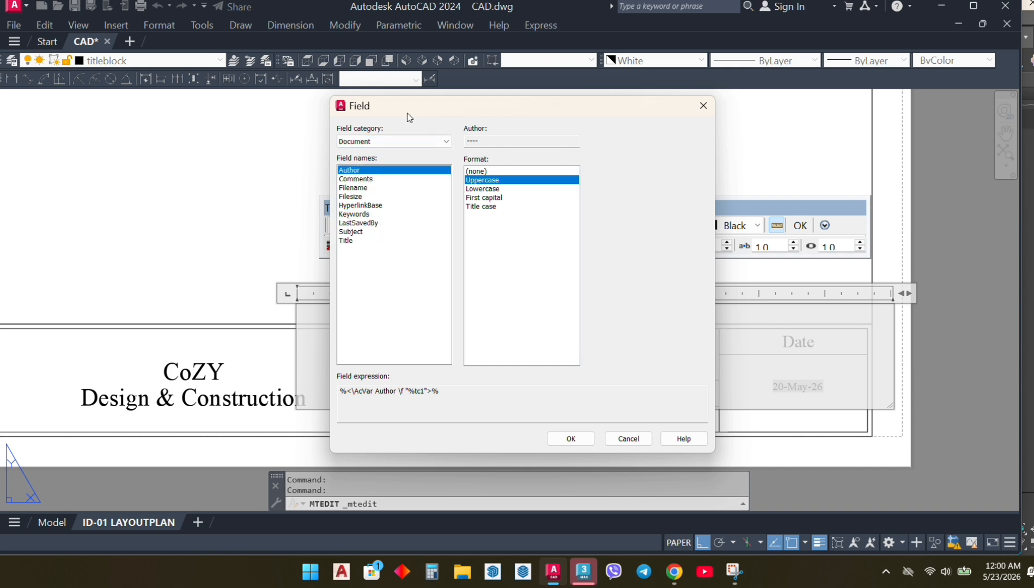
click(367, 188)
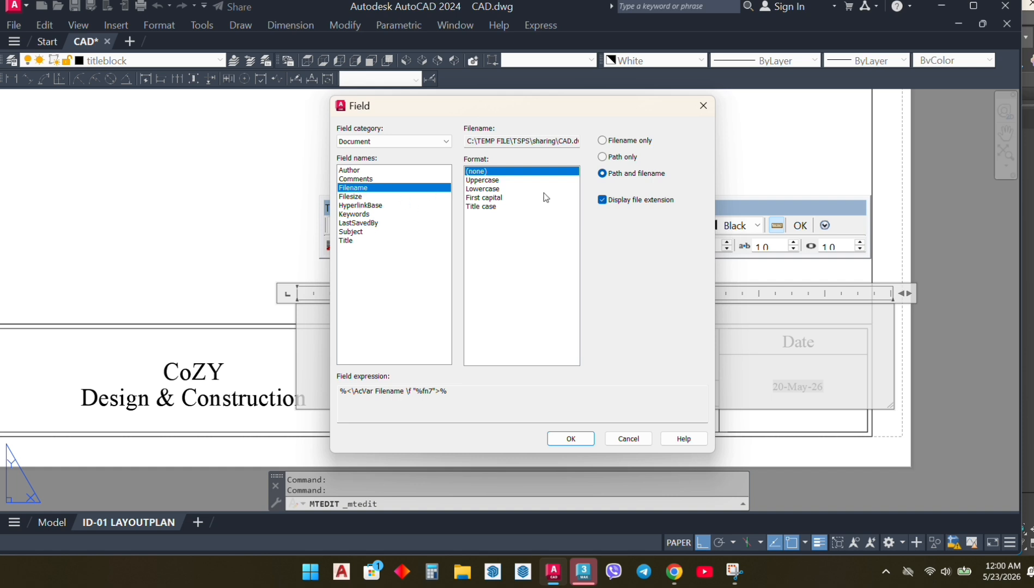
click(482, 181)
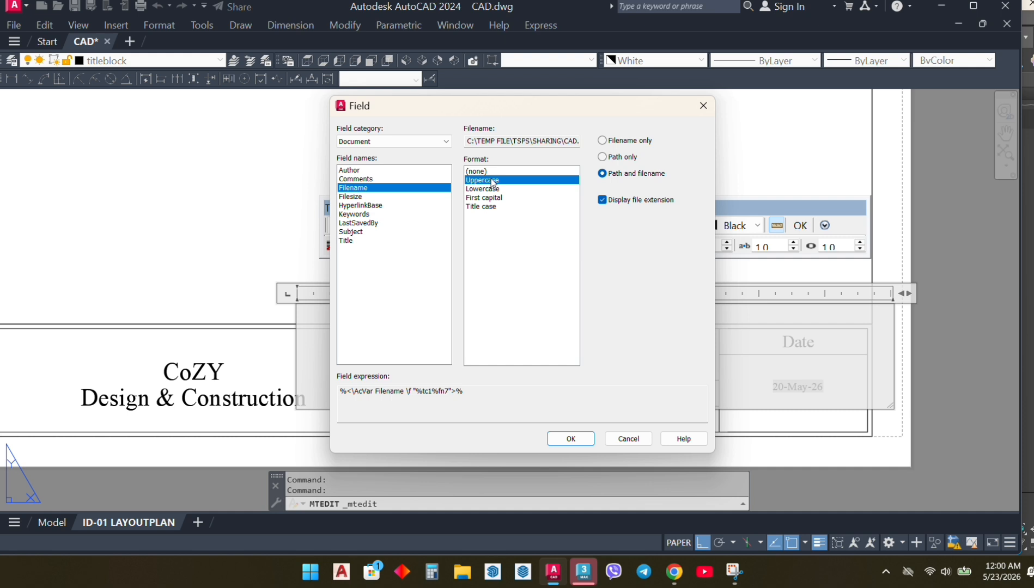
click(493, 189)
click(496, 181)
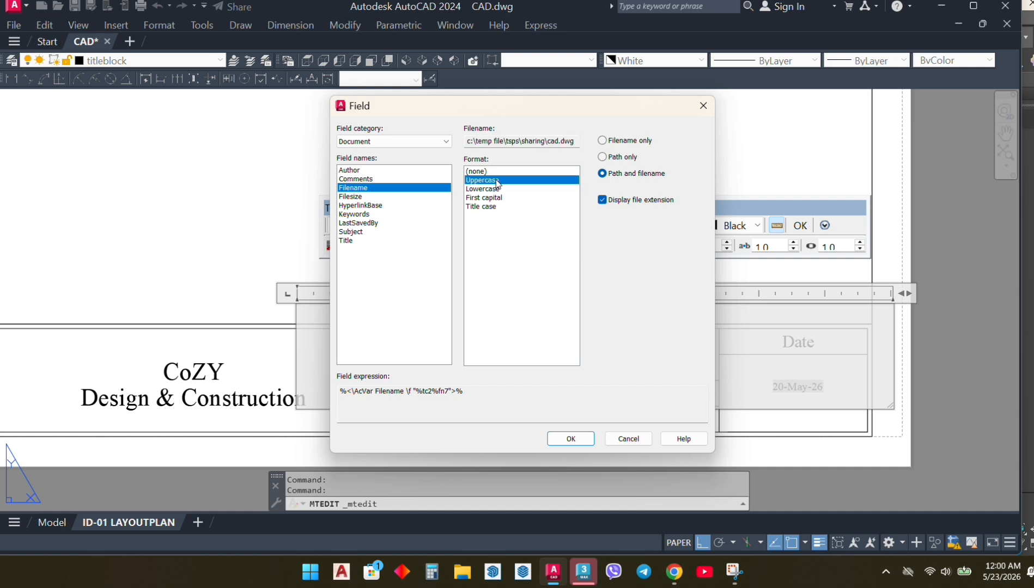
Compare the path display options for the Filename field and set it to Filename only
click(603, 141)
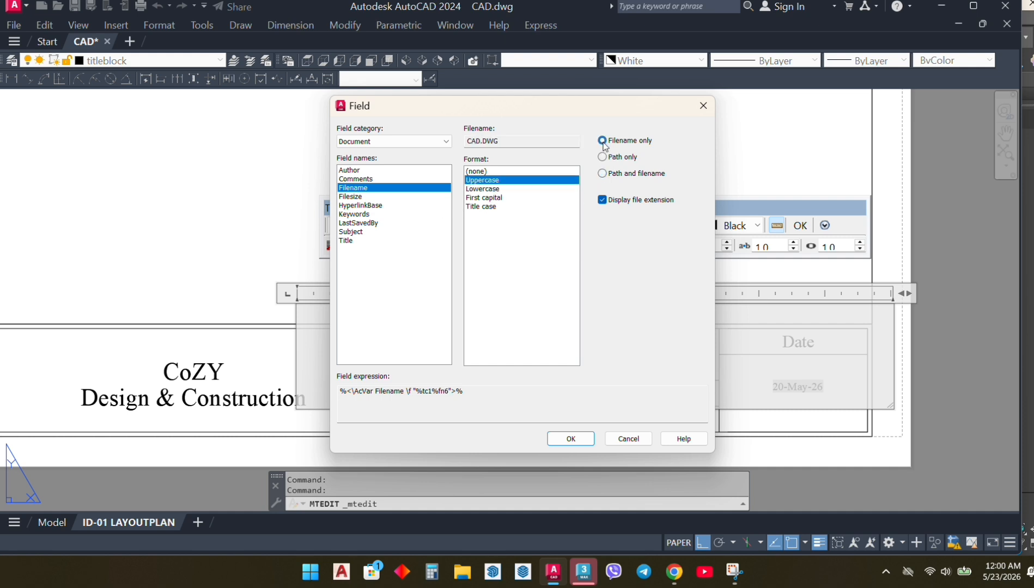
click(493, 143)
click(603, 157)
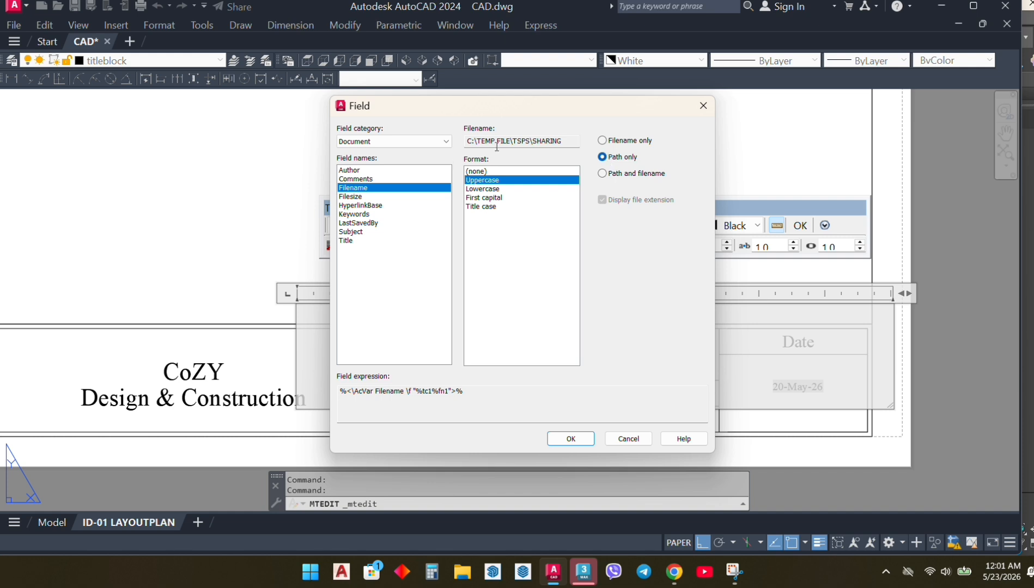
click(602, 173)
click(606, 141)
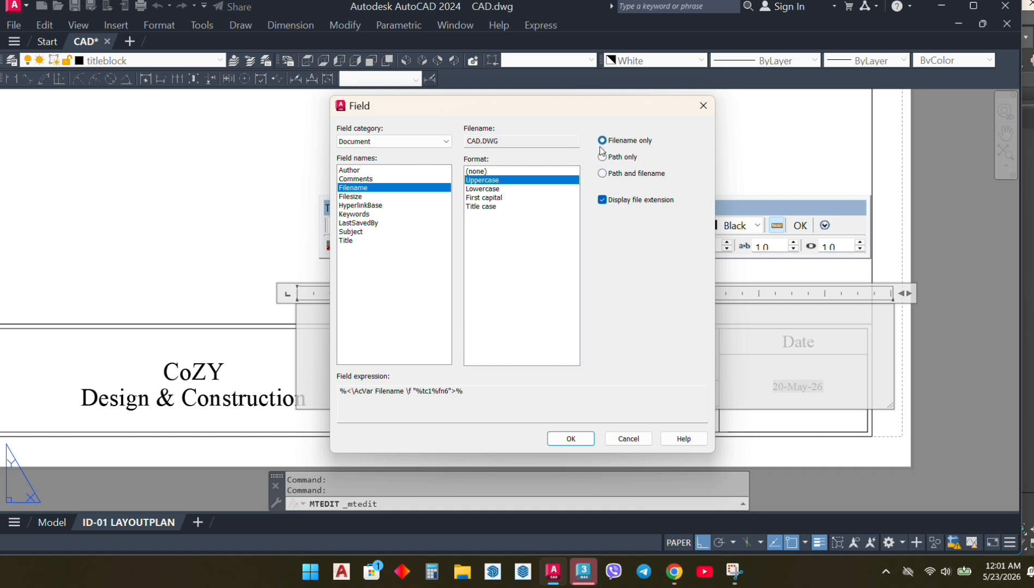
click(482, 141)
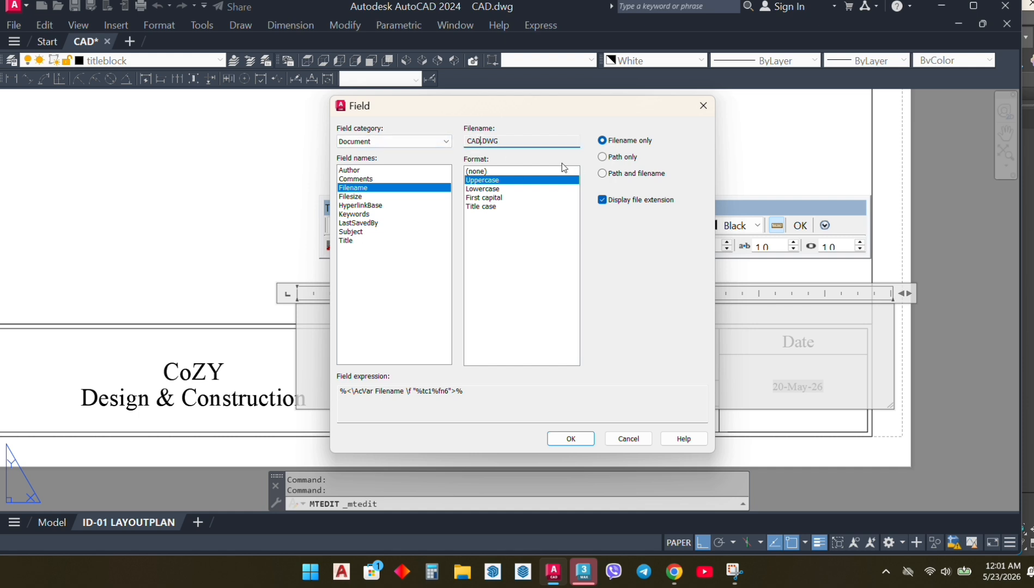
Turn off the file extension display, insert the Filename field as the project text and finish the text edit
click(603, 201)
click(603, 201)
click(602, 201)
click(602, 201)
click(602, 201)
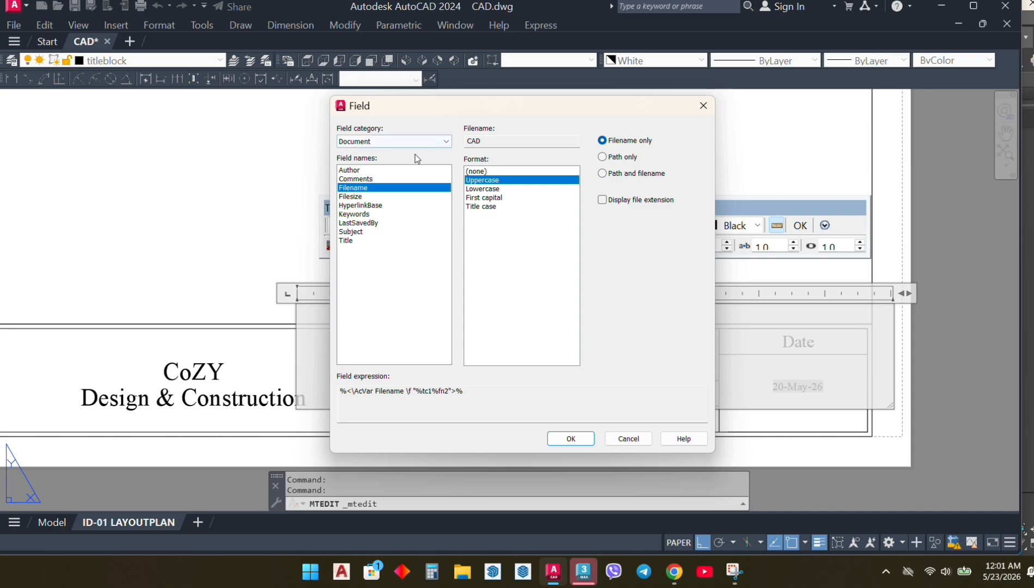
click(583, 440)
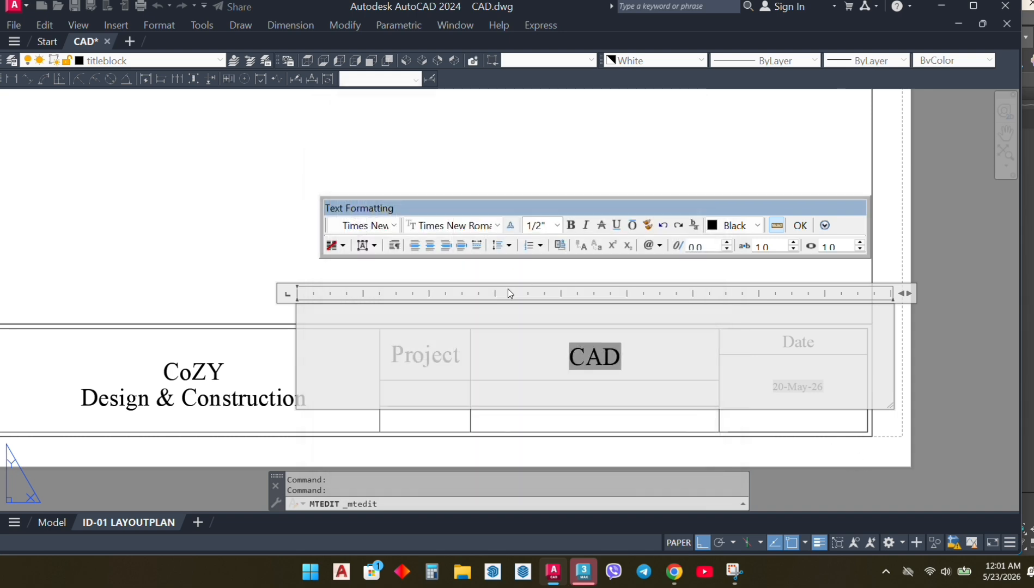
click(800, 225)
Check how the project name field sits in the Project cell of the title block
scroll(536, 293, down, 4)
scroll(475, 334, up, 4)
middle_drag(551, 327, 536, 343)
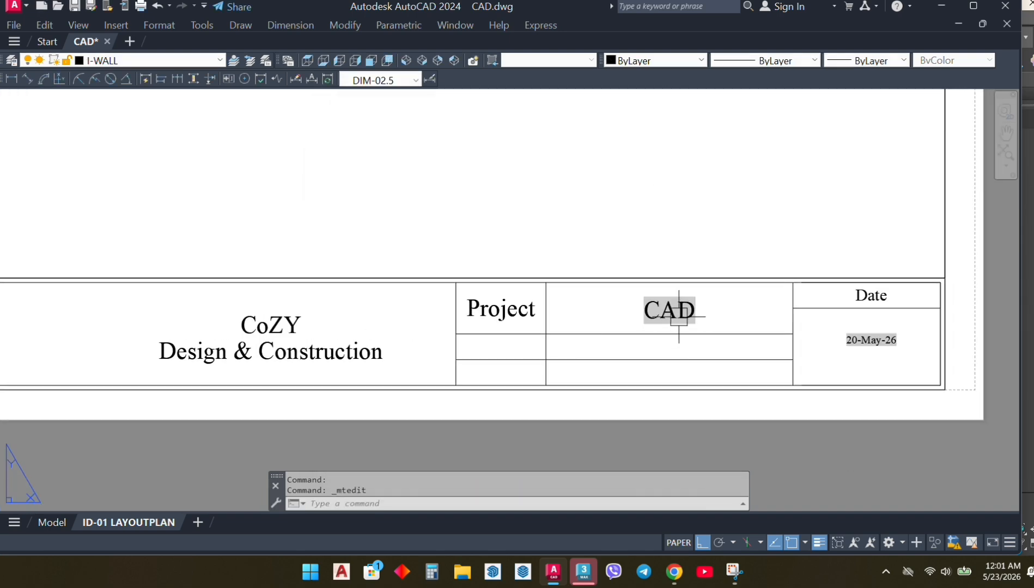
click(679, 316)
scroll(679, 315, down, 4)
scroll(676, 349, up, 4)
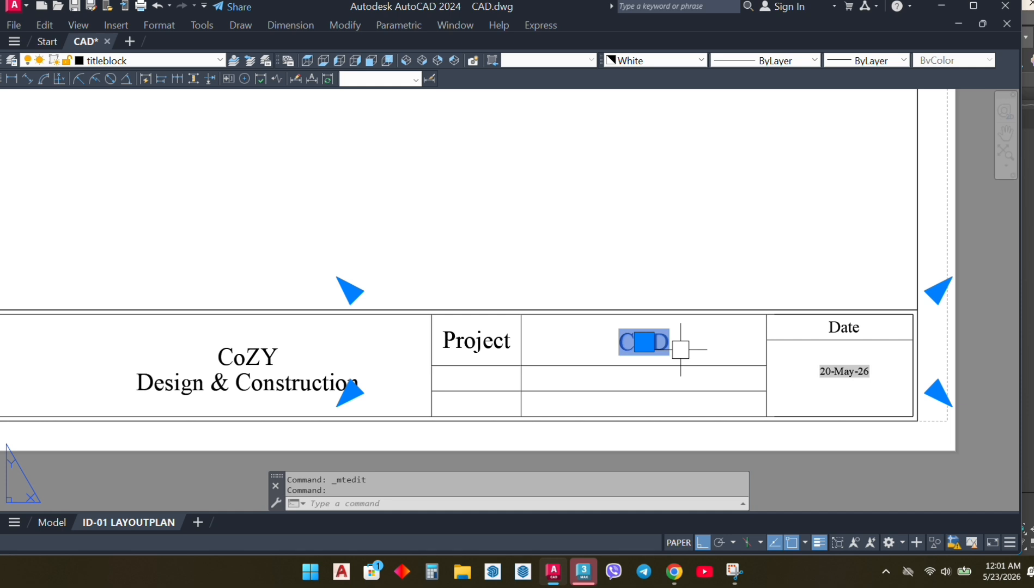
key(Escape)
key(Escape)
scroll(523, 348, down, 2)
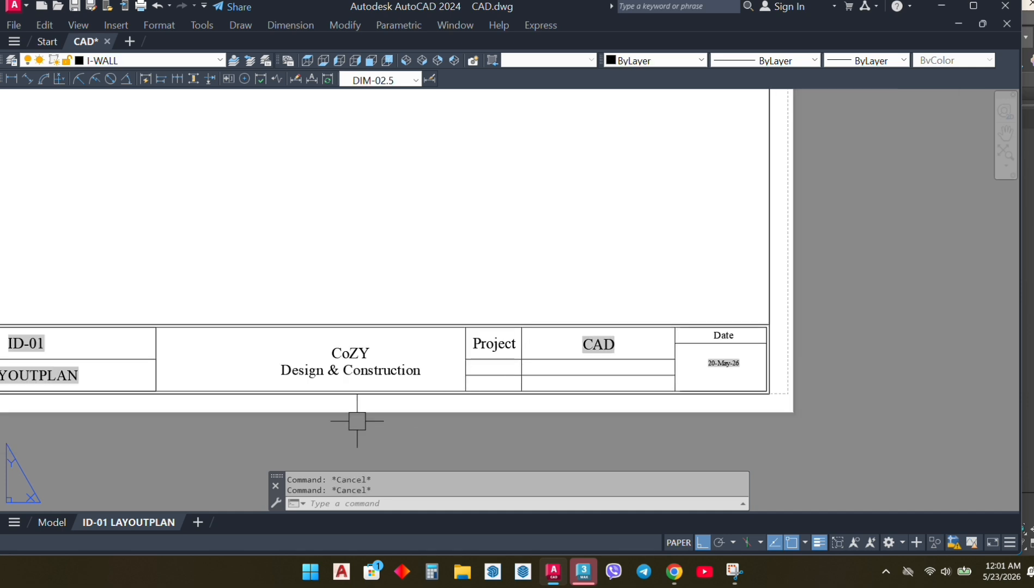
Create a copy of the ID-01 LAYOUTPLAN layout
right_click(156, 510)
click(148, 524)
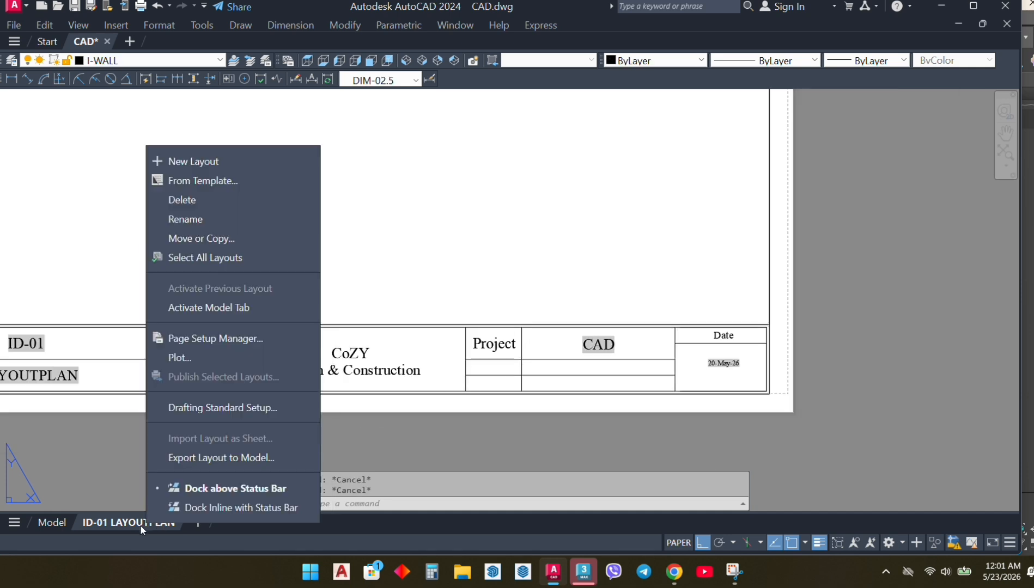
right_click(148, 524)
click(218, 239)
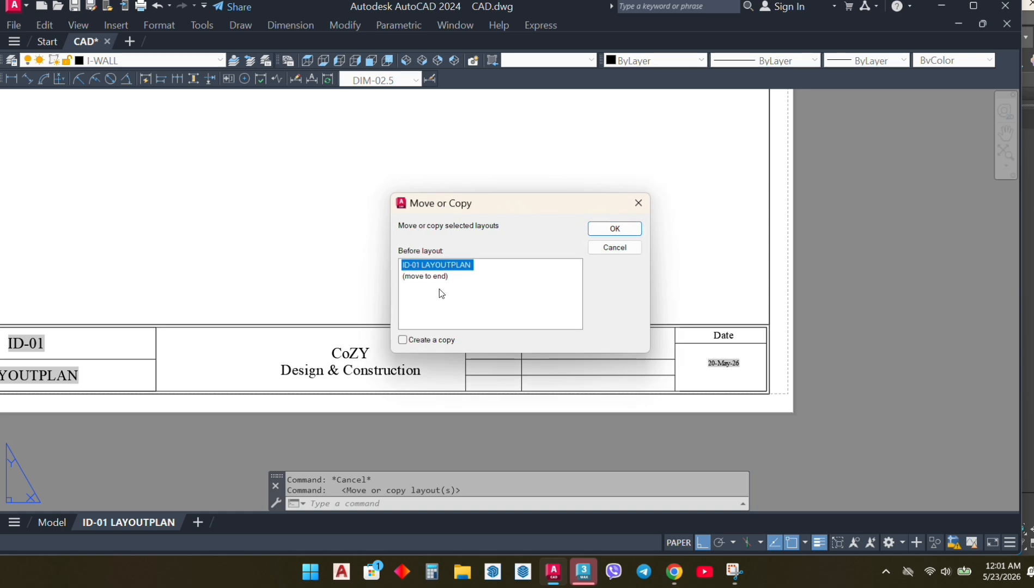
click(403, 340)
click(614, 228)
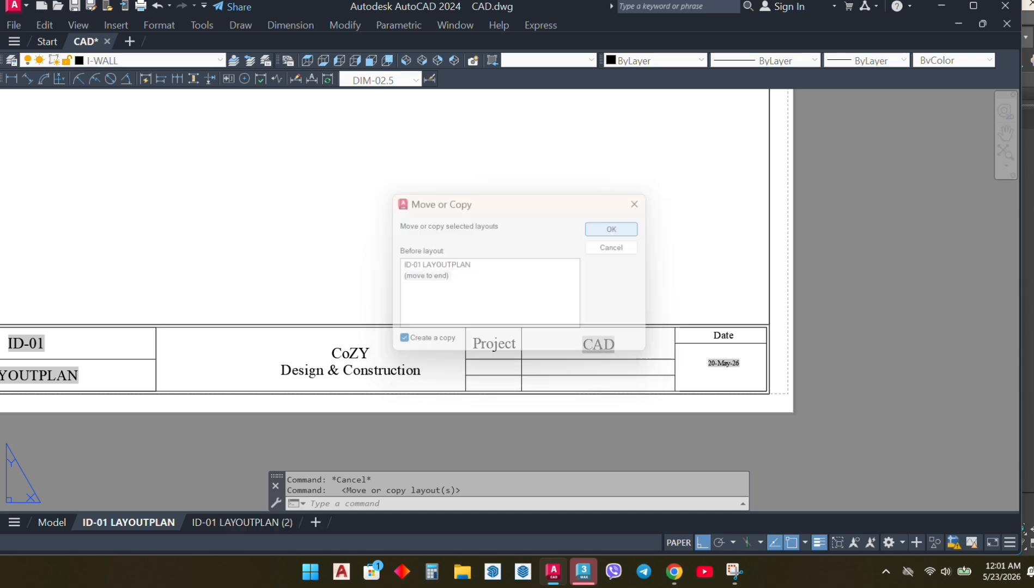
Examine the project, sheet number and title fields in the copied layout's title block and compare it with the original layout
click(256, 526)
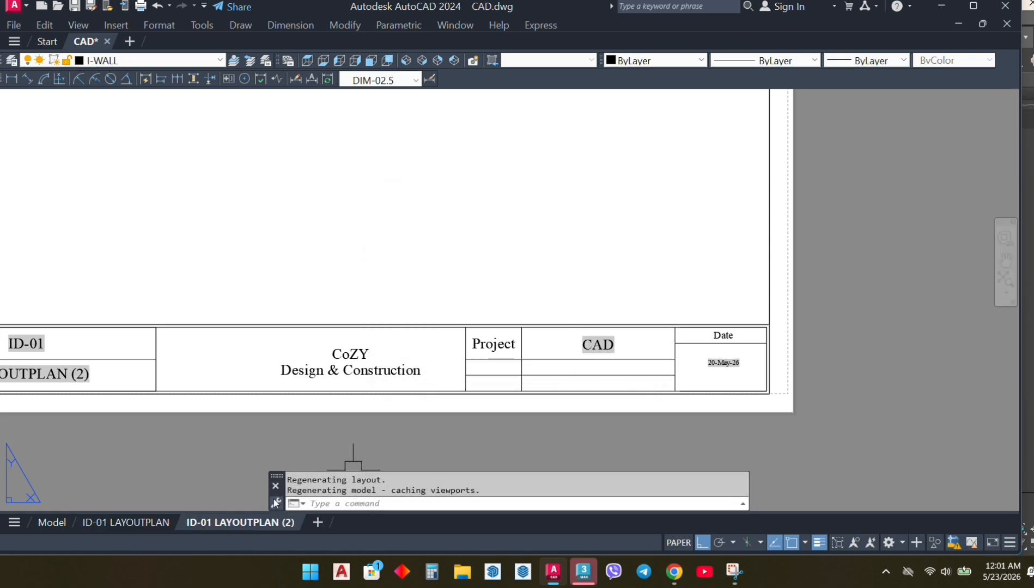
click(159, 523)
click(218, 525)
scroll(468, 386, down, 2)
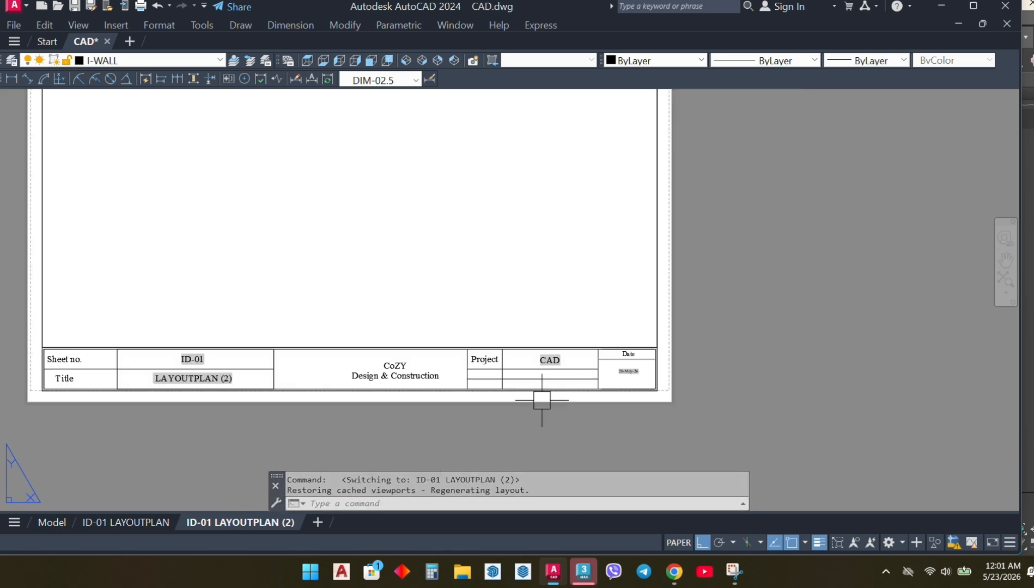
middle_drag(562, 399, 615, 398)
scroll(566, 362, up, 6)
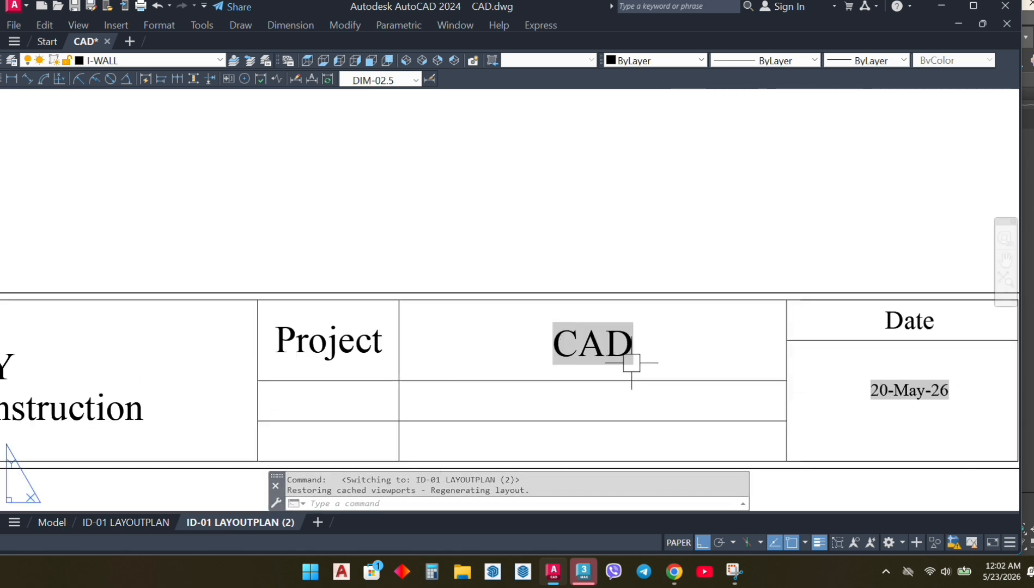
scroll(624, 354, down, 4)
scroll(619, 340, up, 3)
scroll(659, 368, down, 2)
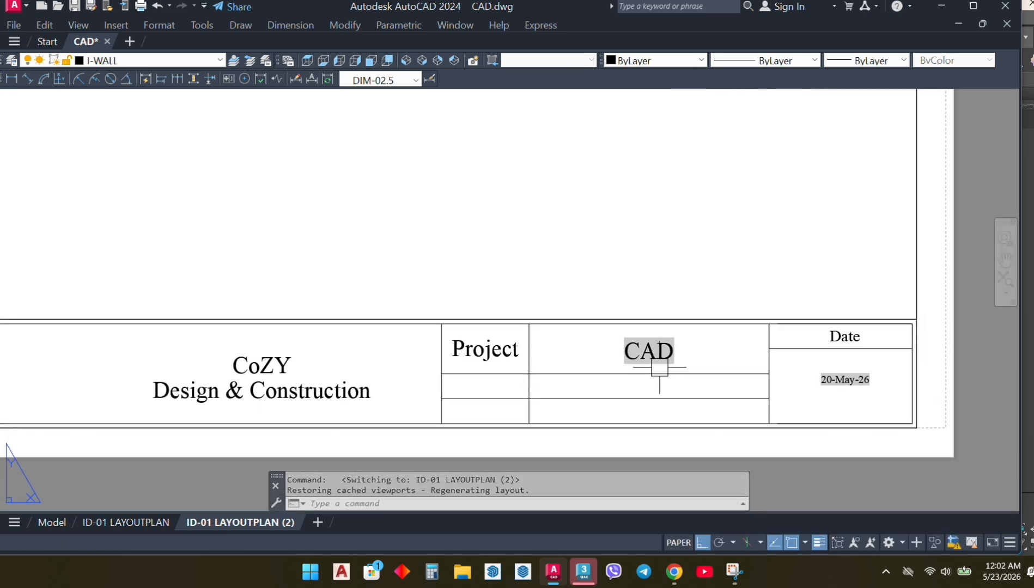
scroll(578, 370, down, 3)
scroll(475, 363, up, 2)
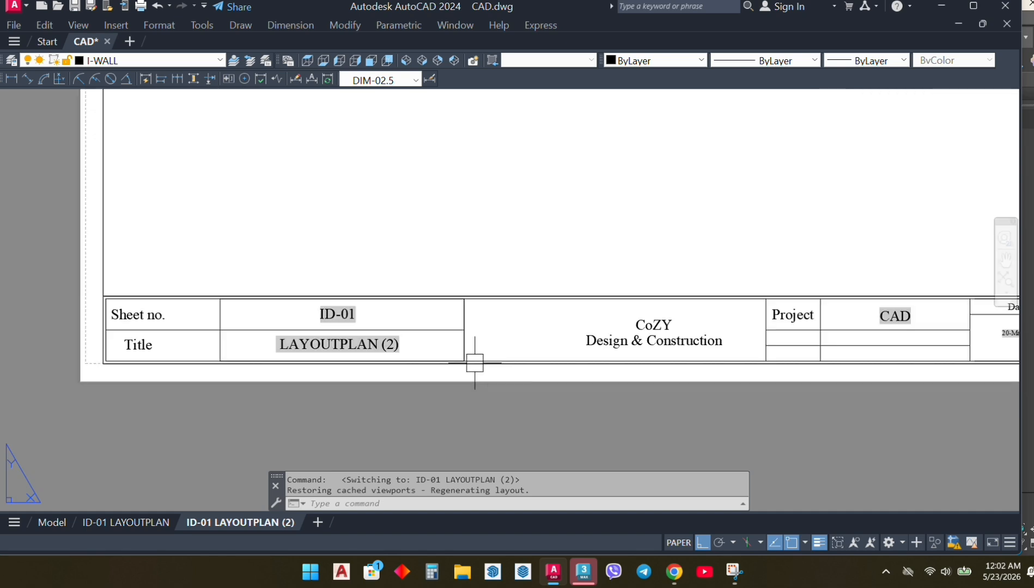
scroll(88, 258, up, 1)
scroll(272, 346, up, 2)
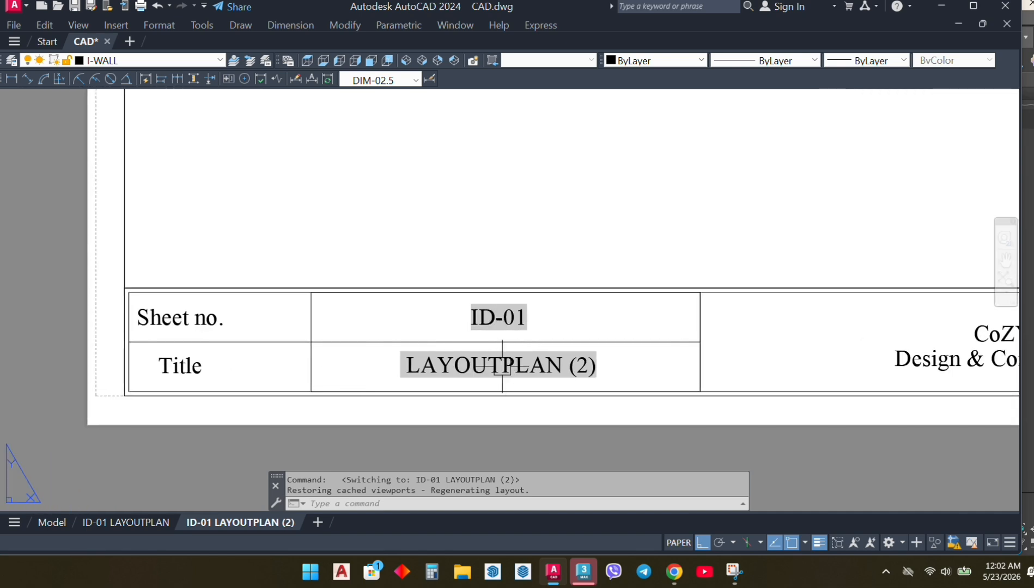
Return to the ID-01 LAYOUTPLAN layout and inspect the field expression behind the title text, leaving it unchanged
click(138, 523)
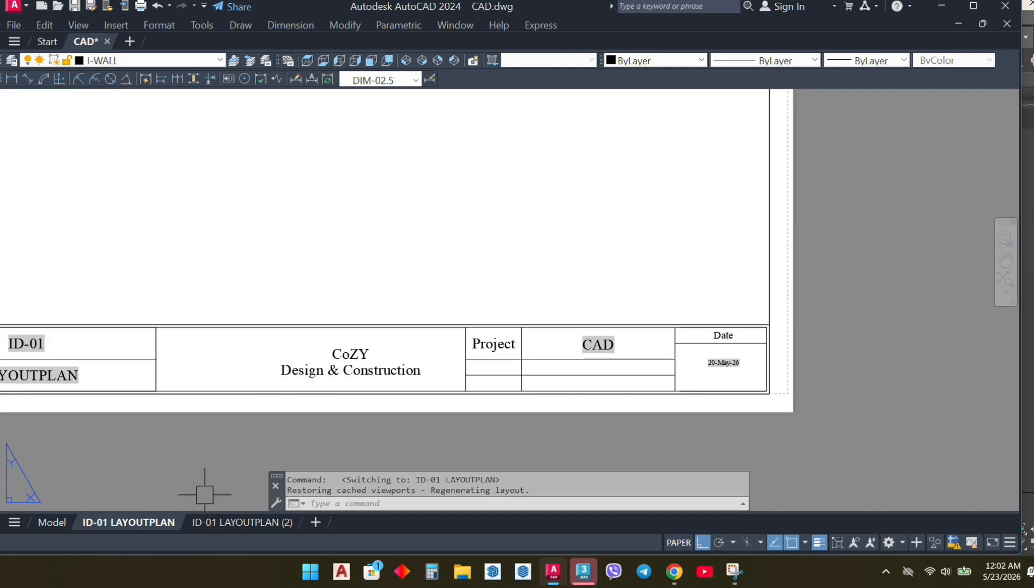
scroll(312, 417, down, 2)
middle_drag(313, 417, 593, 421)
scroll(441, 417, up, 4)
middle_drag(411, 397, 554, 378)
double_click(536, 341)
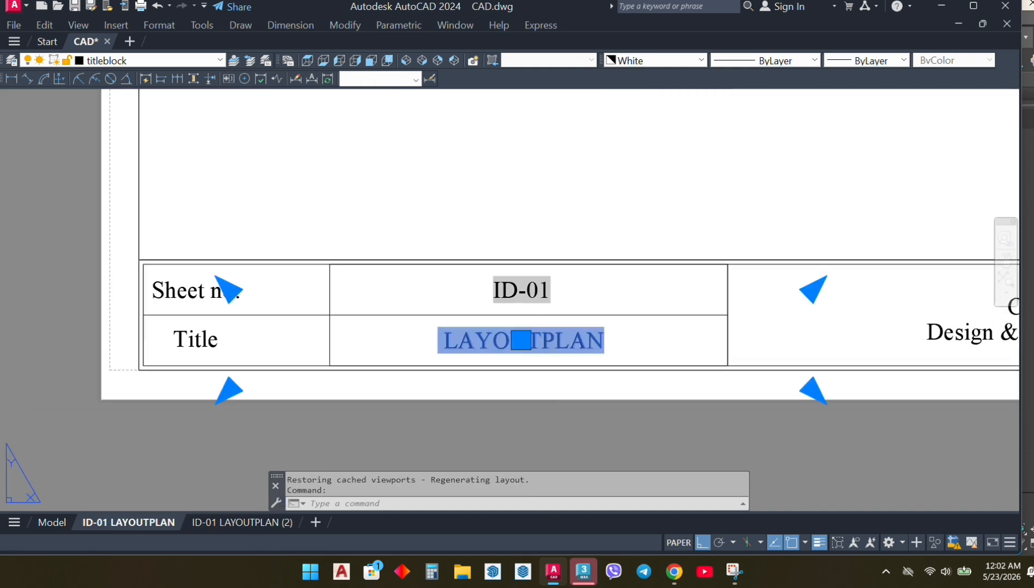
double_click(521, 341)
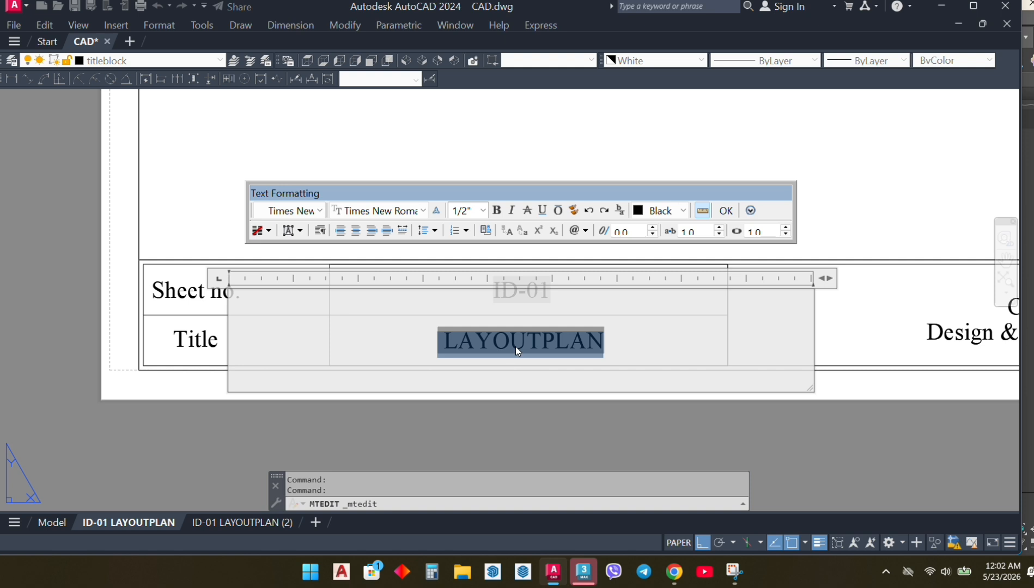
right_click(596, 342)
click(644, 186)
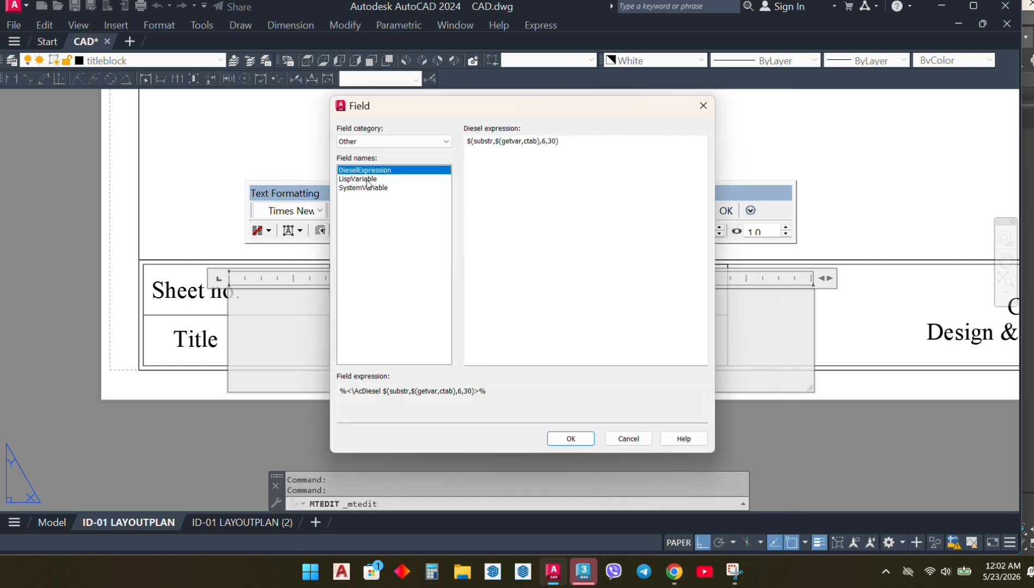
click(703, 106)
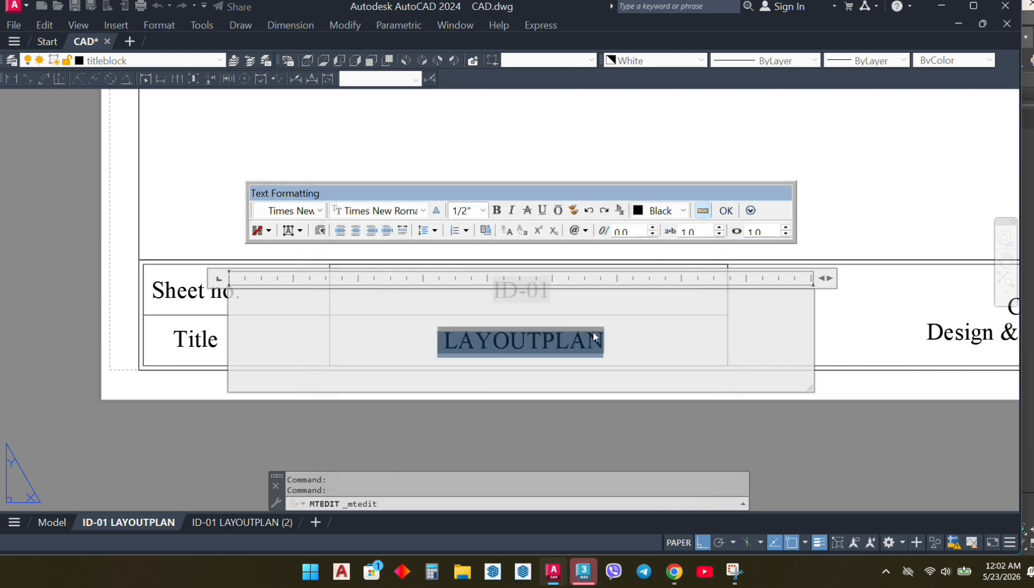
Replace the title field in the original layout's title block with the plain text VV and finish the edit
text(V)
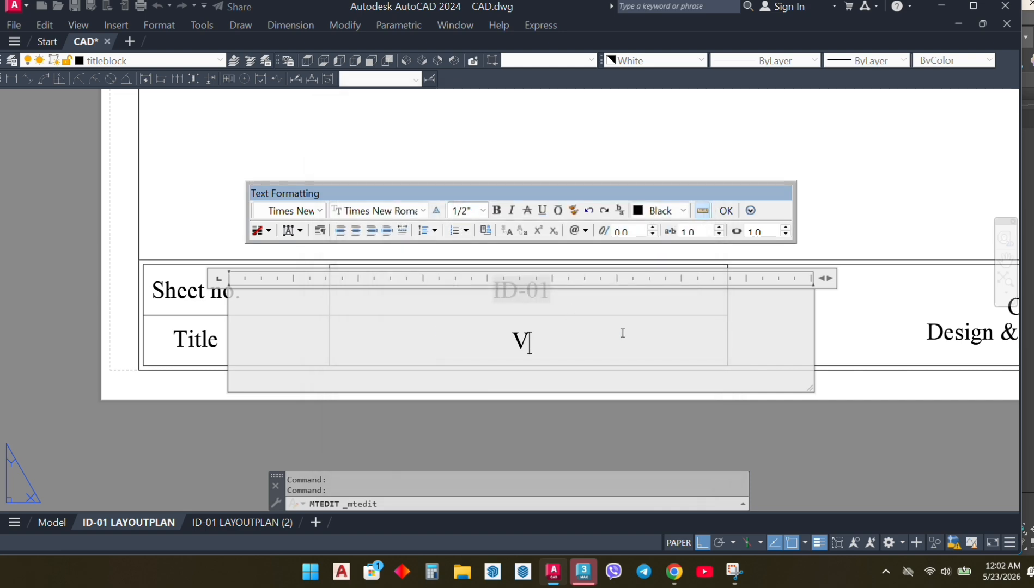
text(V)
key(Return)
key(ctrl+Return)
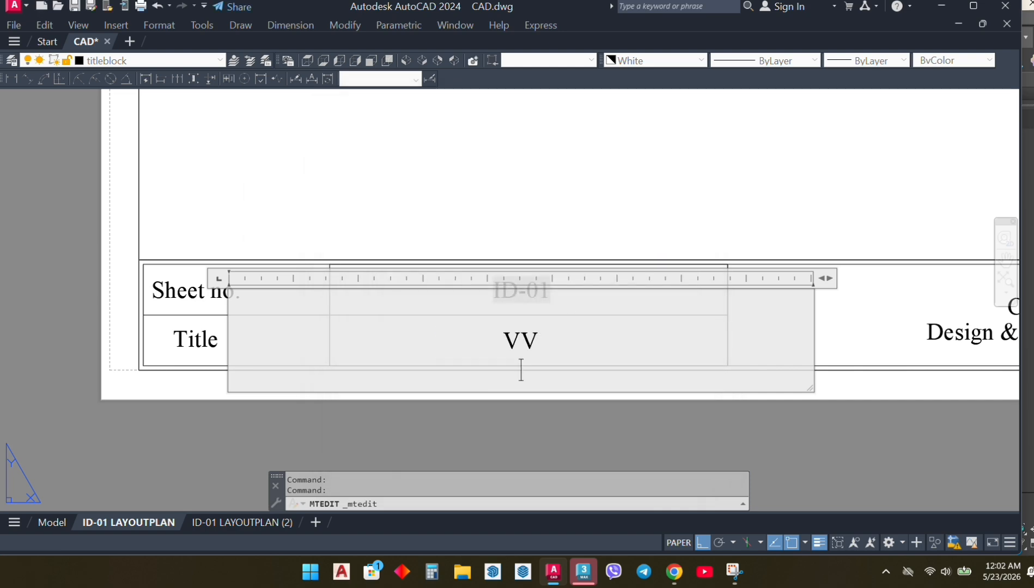
Start a field in place of the title text VV, using the ctab system variable from the Other category
click(520, 341)
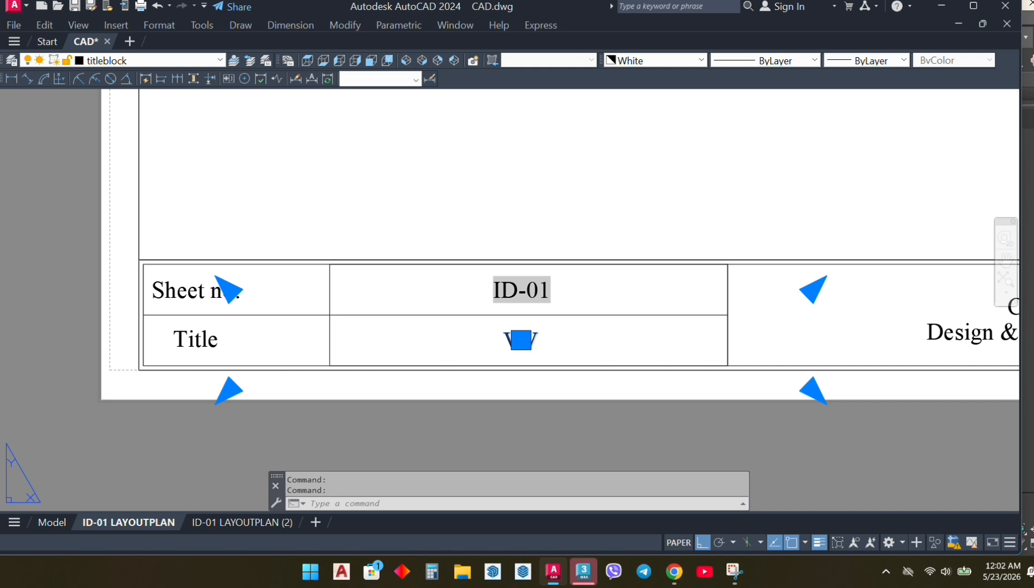
double_click(520, 341)
right_click(522, 350)
click(567, 221)
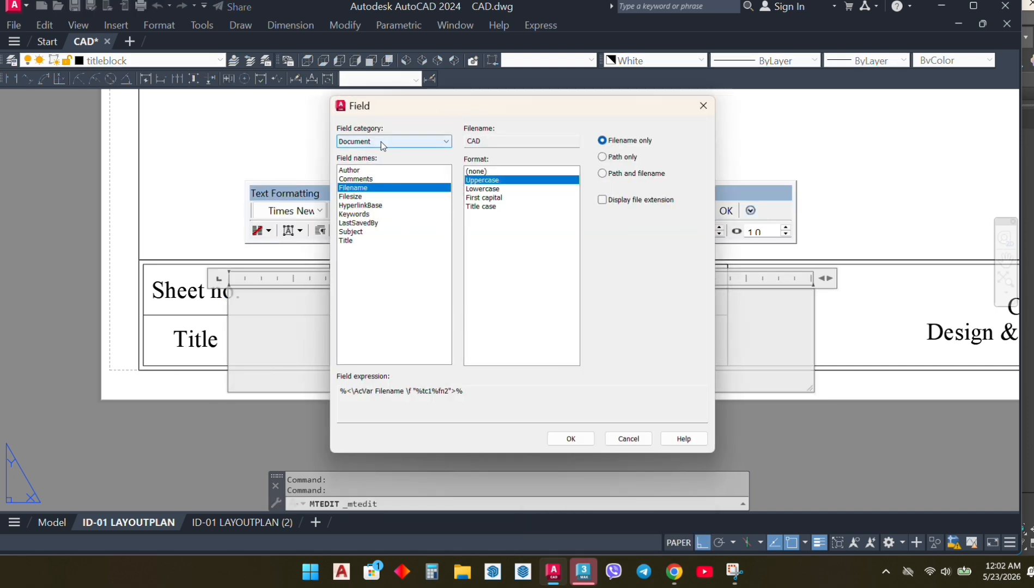
click(380, 141)
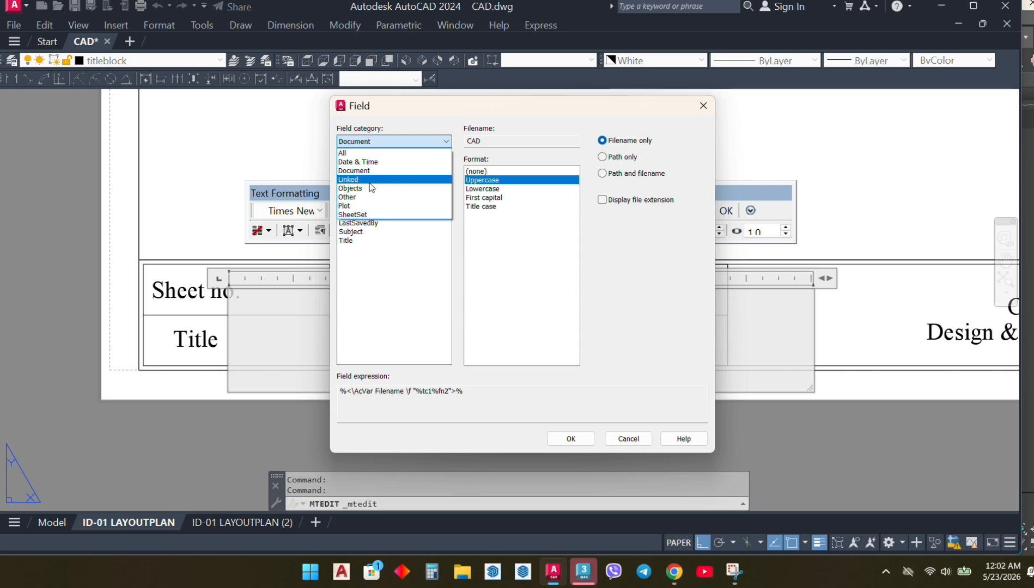
click(367, 197)
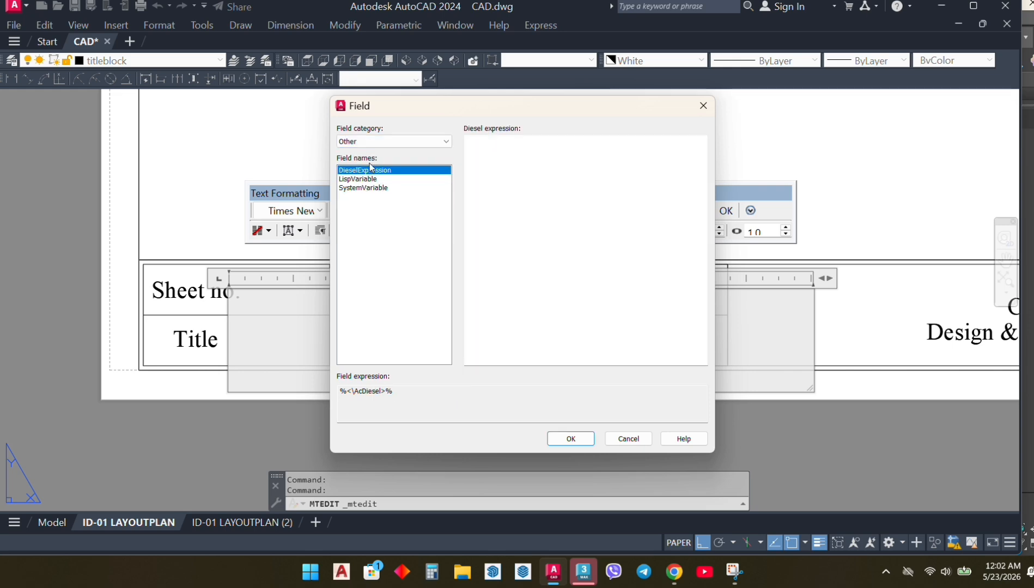
click(371, 188)
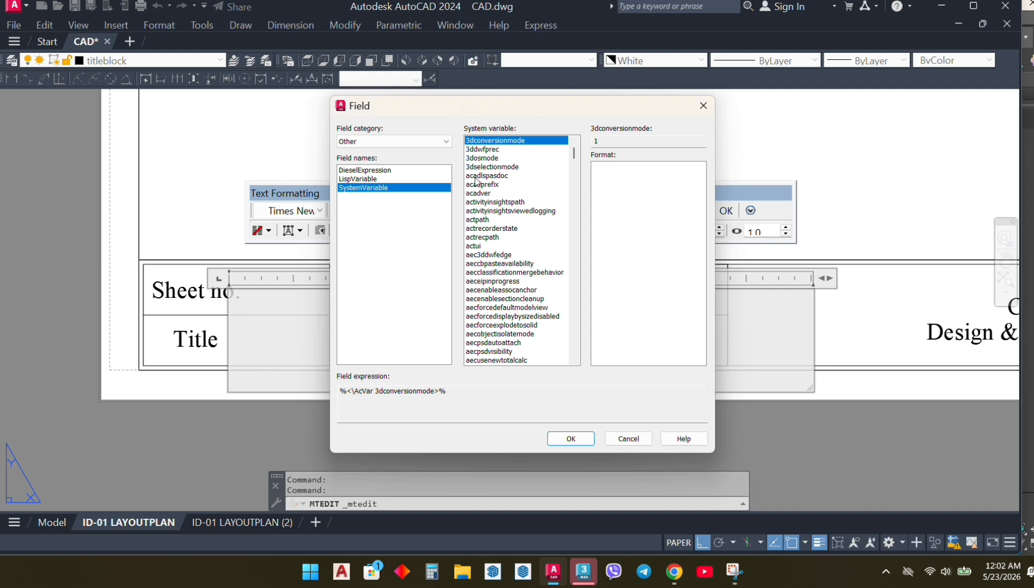
click(485, 227)
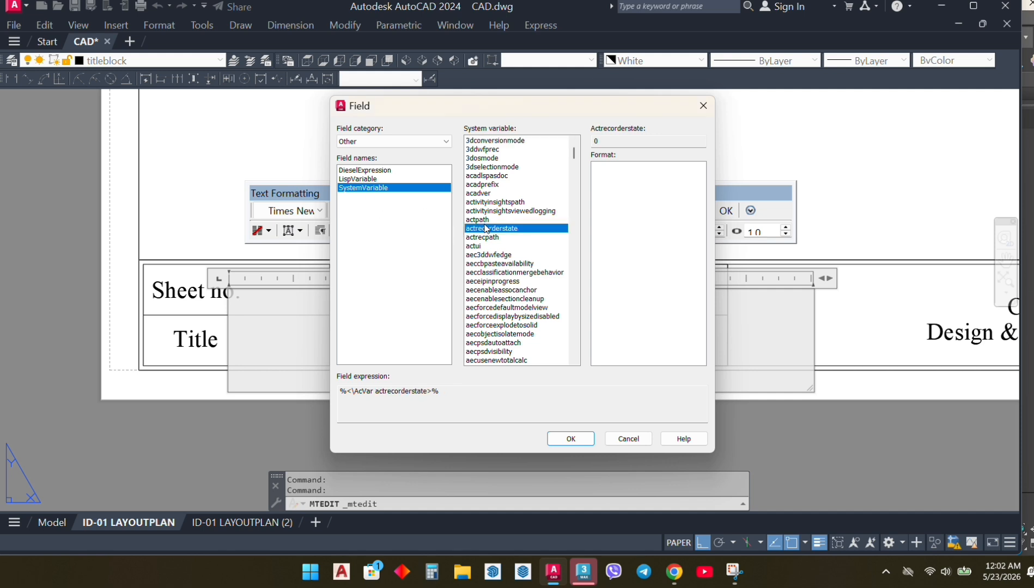
text(ctab \f "%tc1)
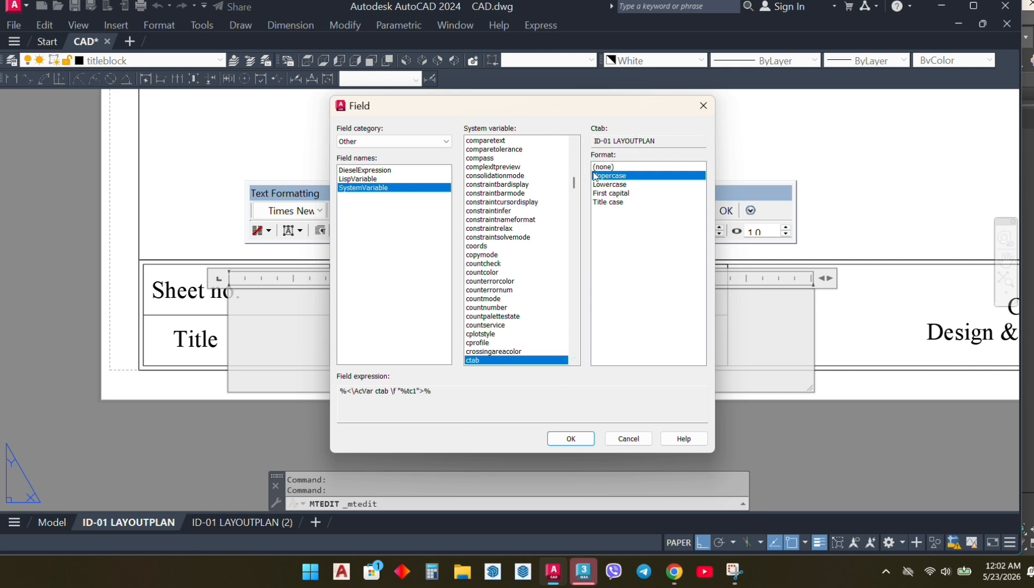
Set the ctab field's format to (none), insert it as the title and finish the text edit
click(621, 186)
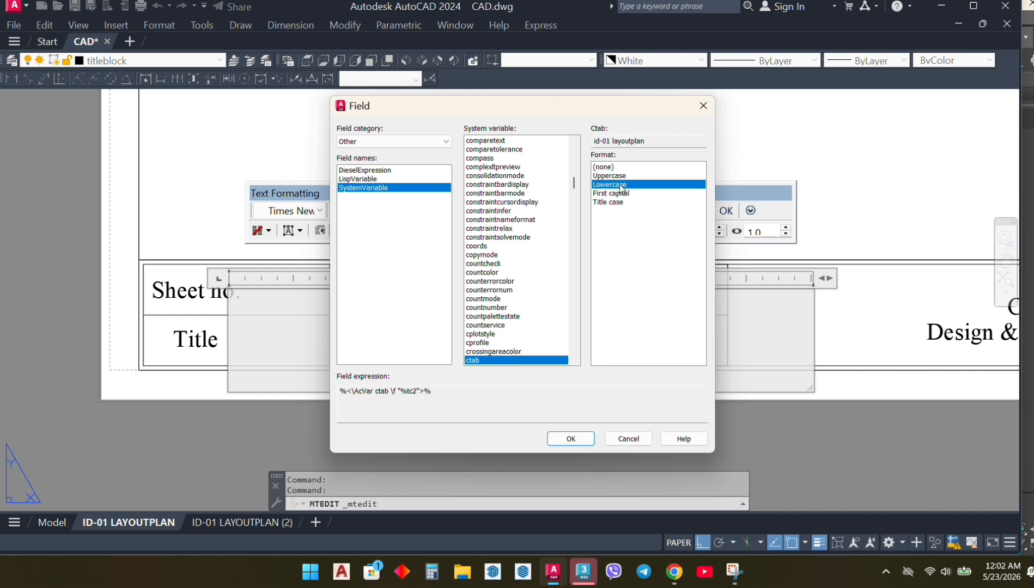
click(612, 168)
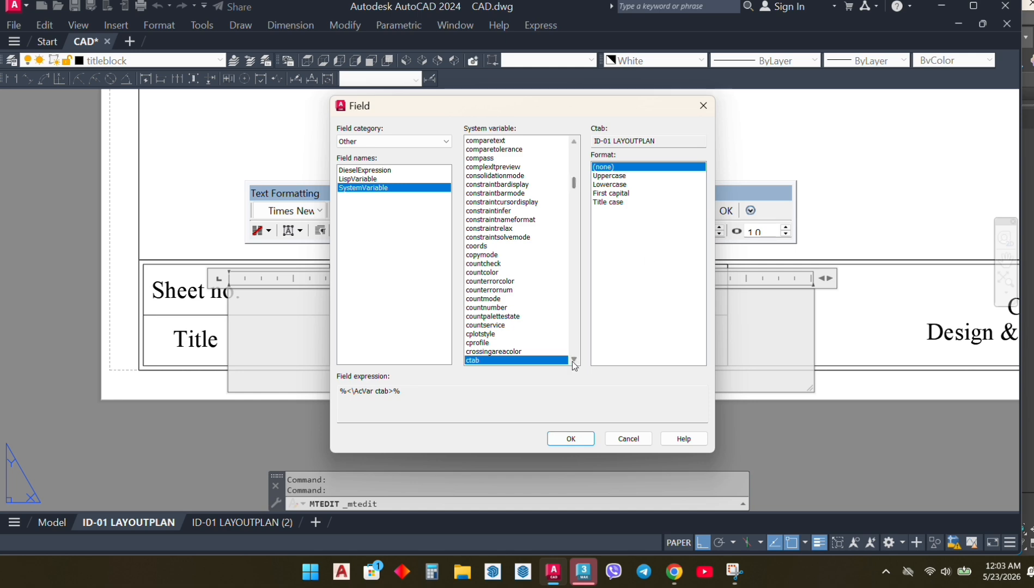
click(570, 439)
click(508, 453)
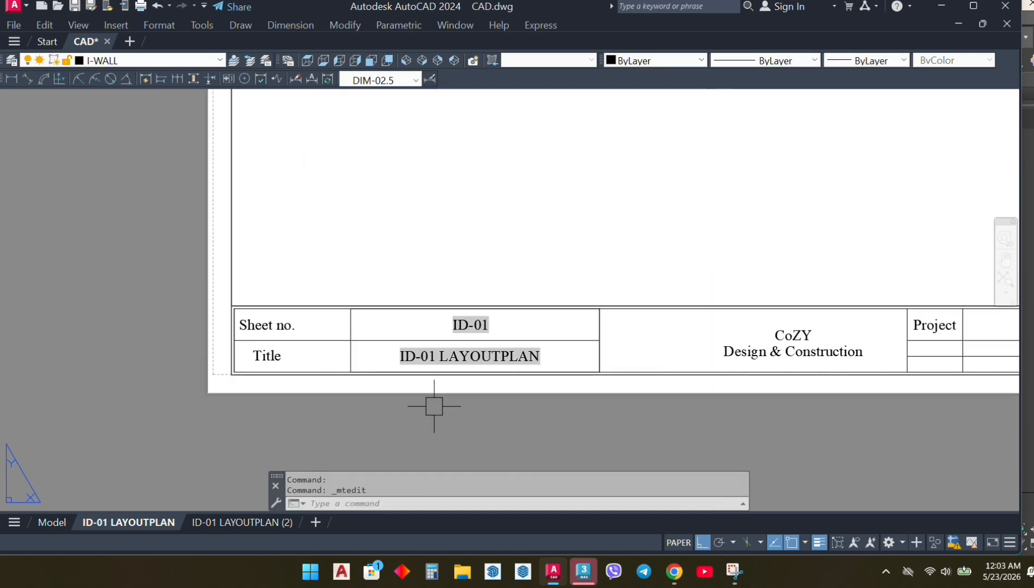
Compare the title text in the ID-01 LAYOUTPLAN and ID-01 LAYOUTPLAN (2) layouts' title blocks, ending in the original layout
scroll(405, 330, up, 2)
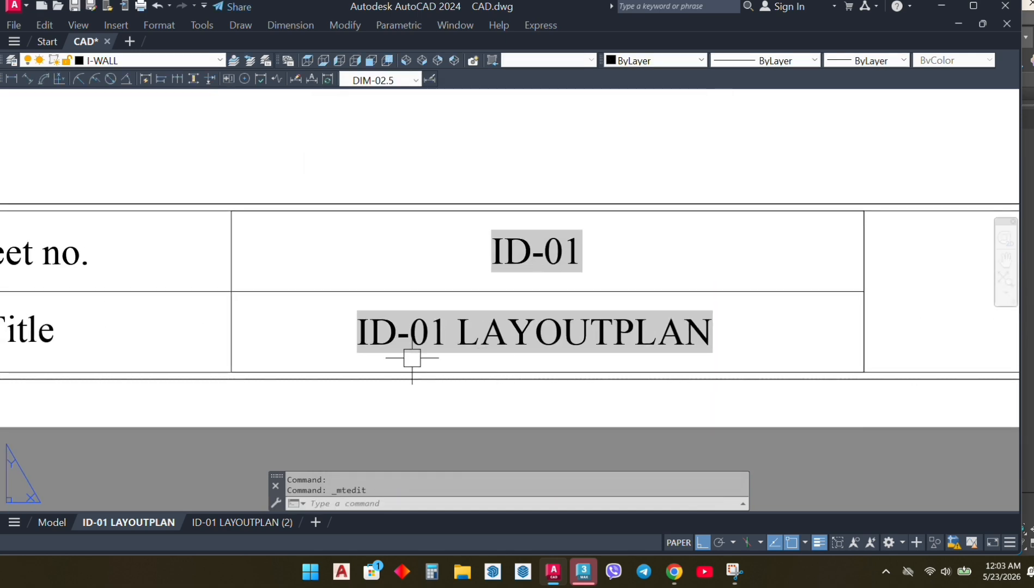
scroll(552, 370, down, 2)
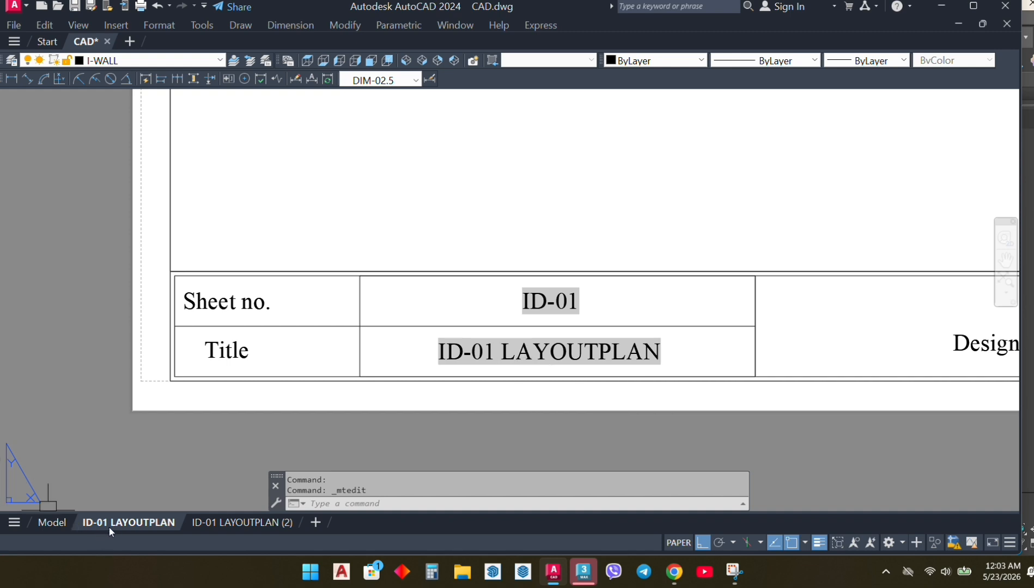
mouse_move(213, 525)
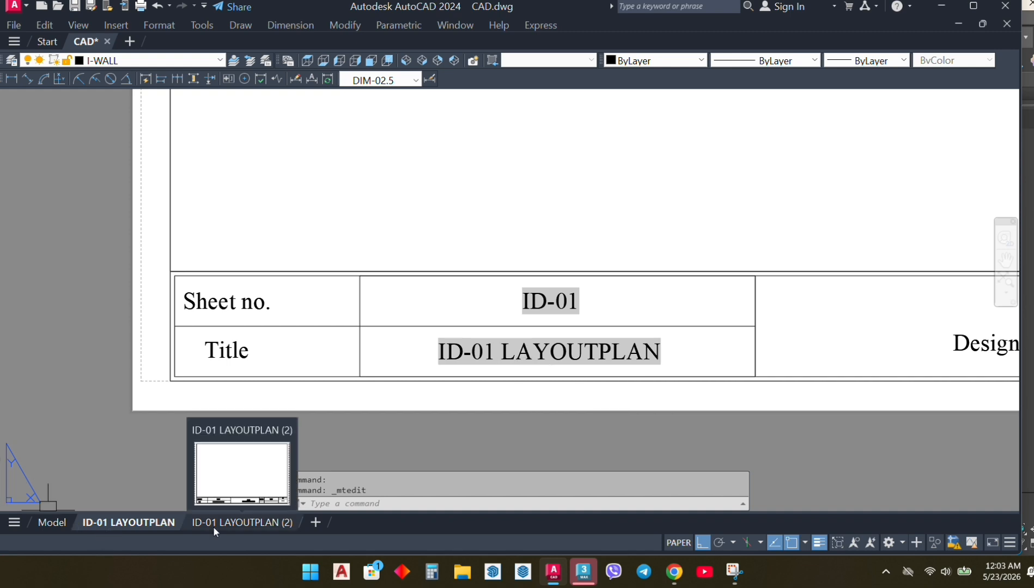
click(213, 526)
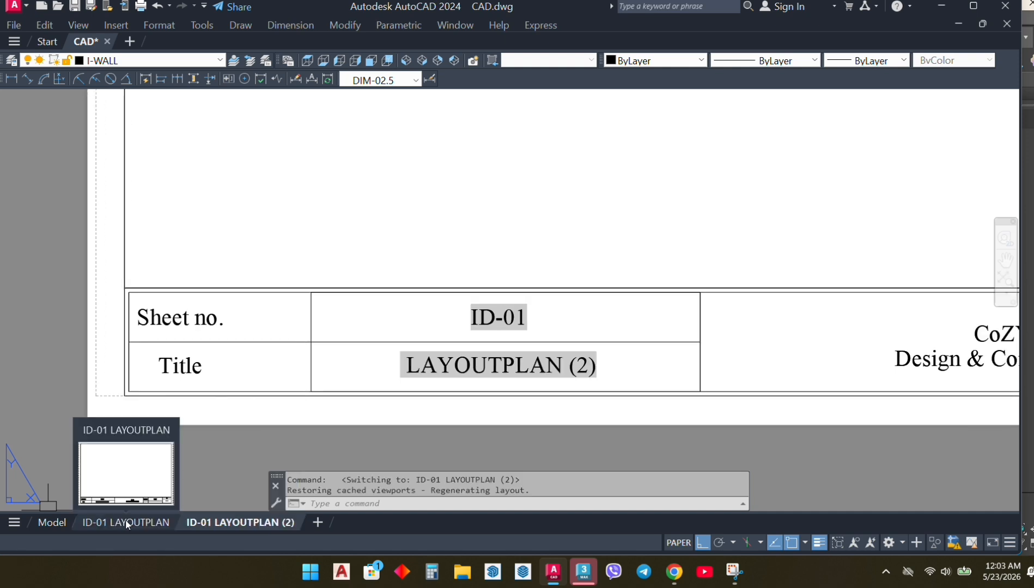
scroll(419, 336, down, 3)
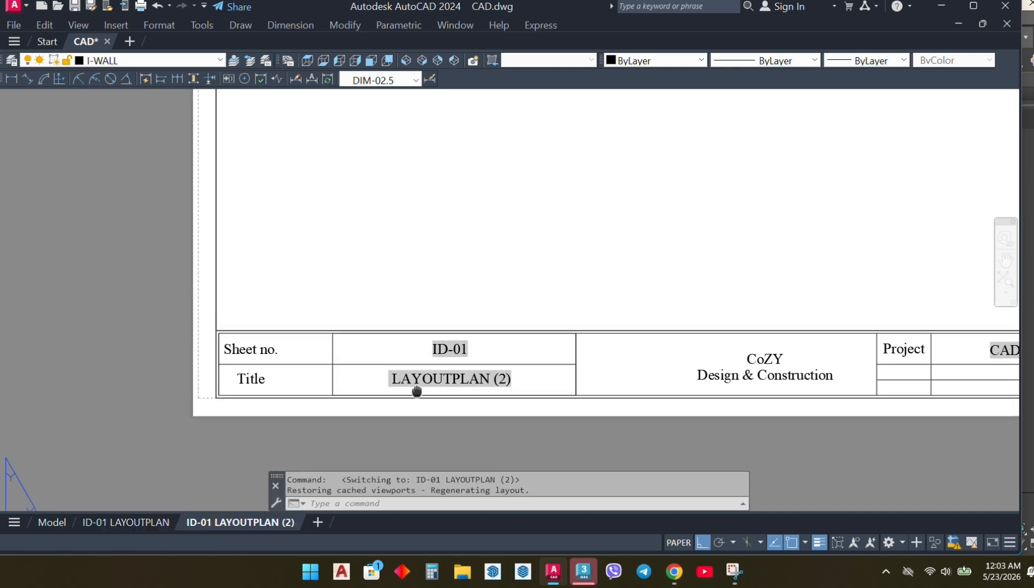
scroll(415, 392, up, 3)
click(130, 523)
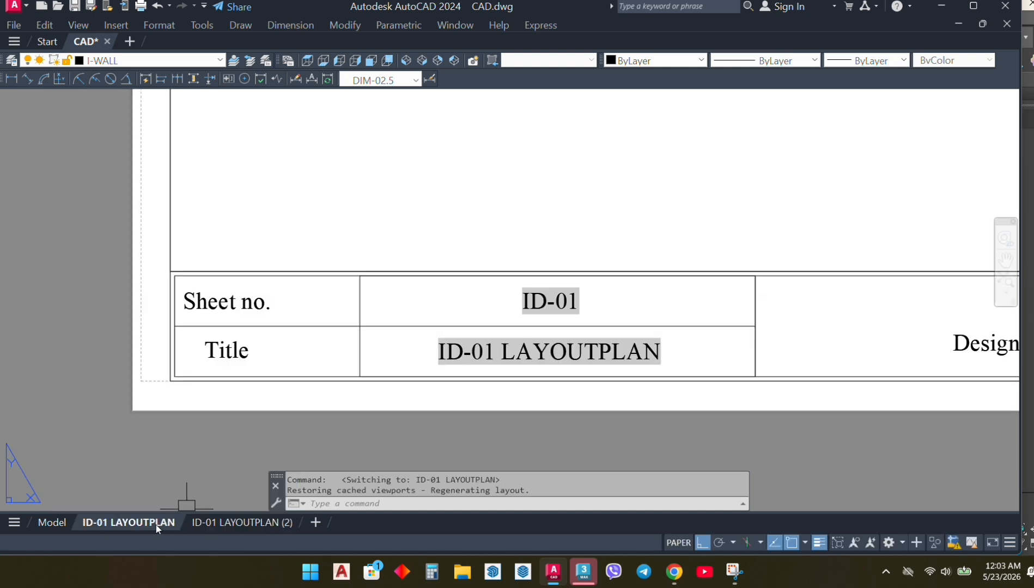
Replace the sheet number field in the original layout's title block with the plain text VV
middle_drag(538, 358, 469, 393)
click(470, 365)
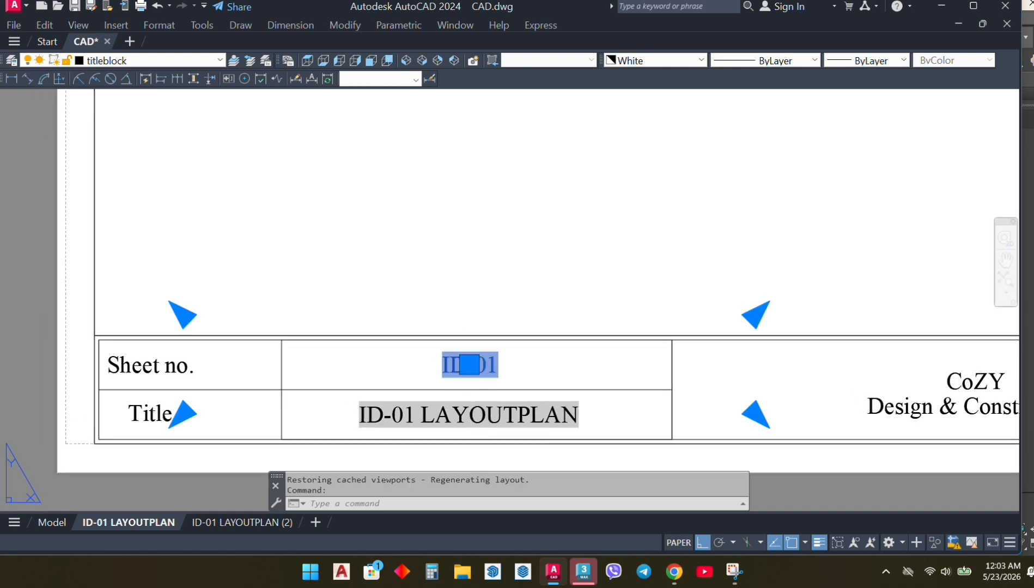
double_click(469, 365)
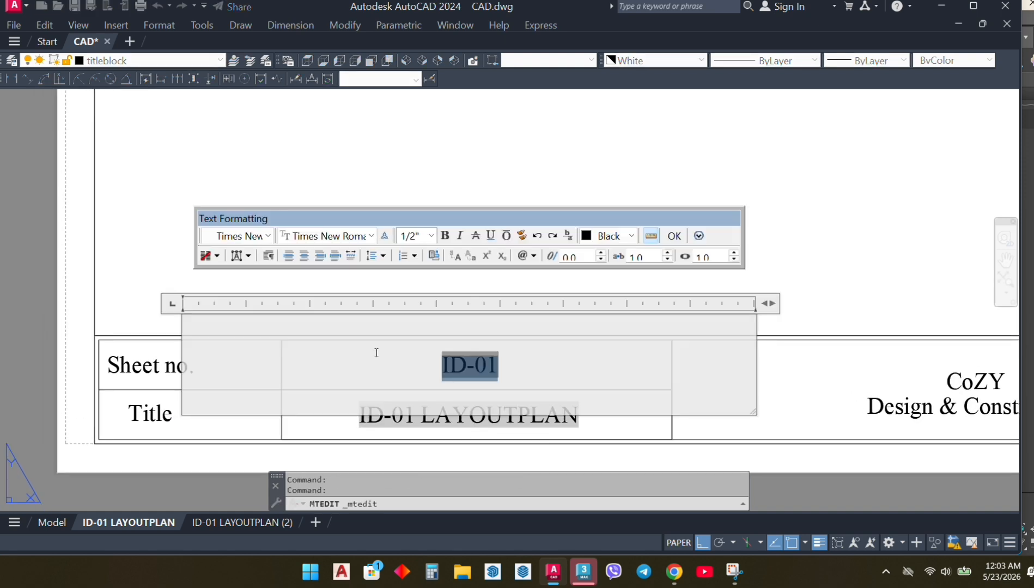
text(VV)
click(807, 229)
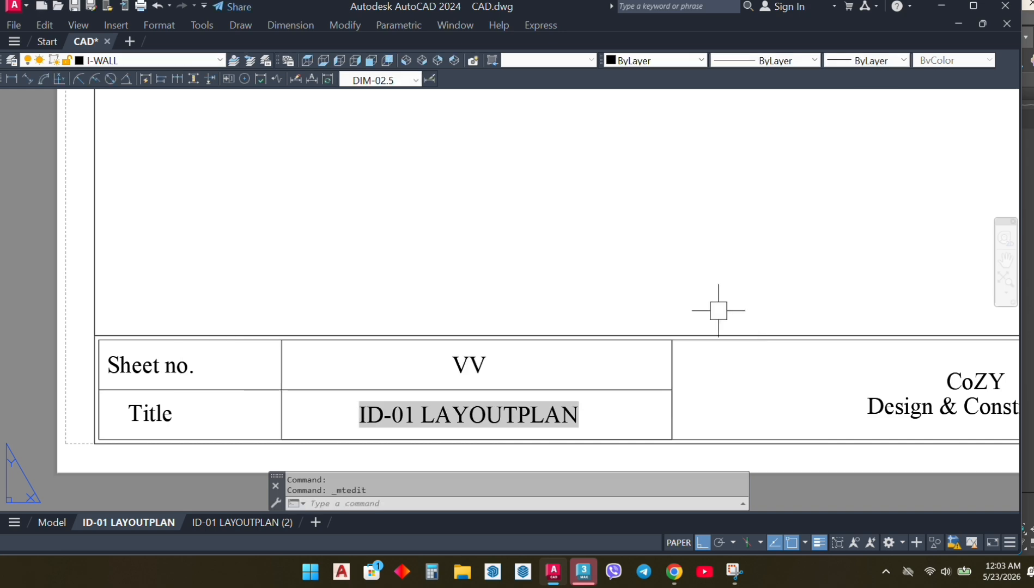
Start a field in place of the sheet number text VV, using the DieselExpression type from the Other category
click(468, 365)
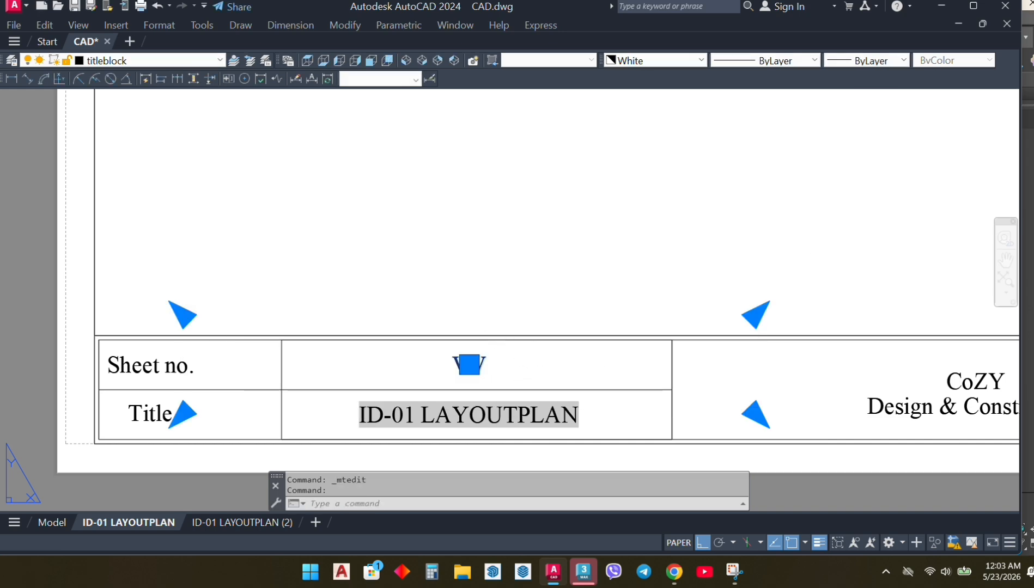
double_click(469, 365)
double_click(497, 362)
right_click(497, 361)
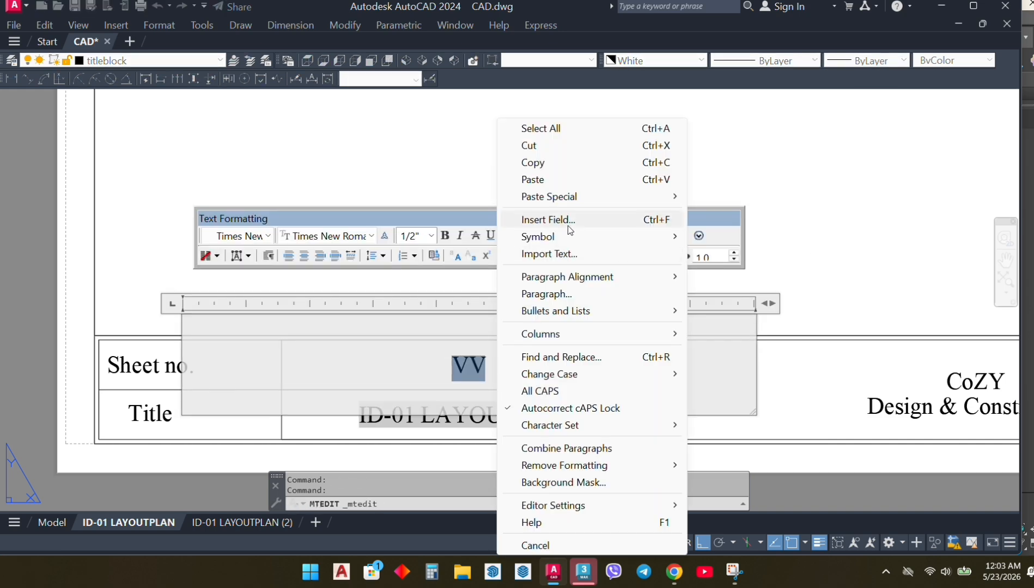
click(567, 220)
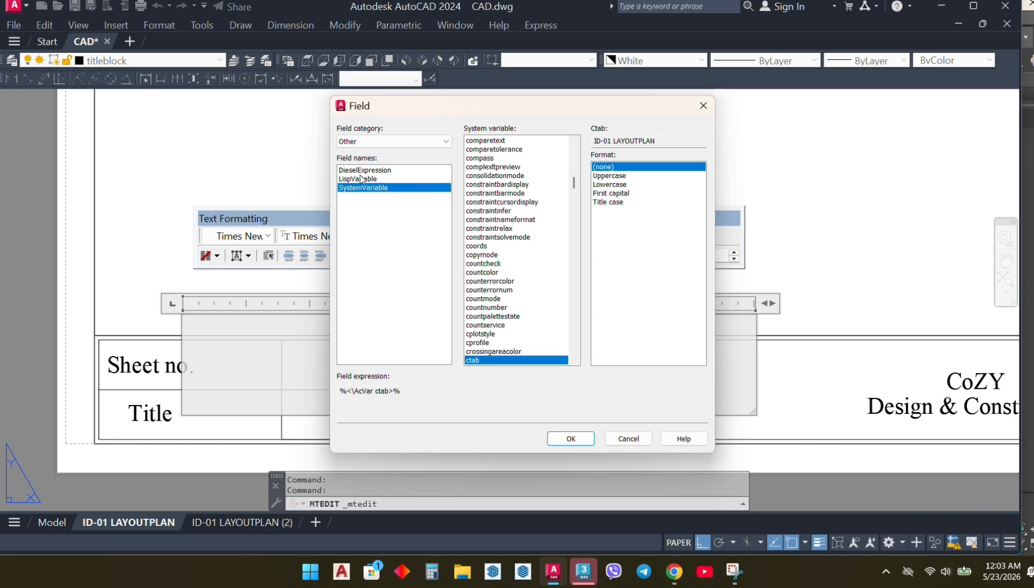
click(369, 171)
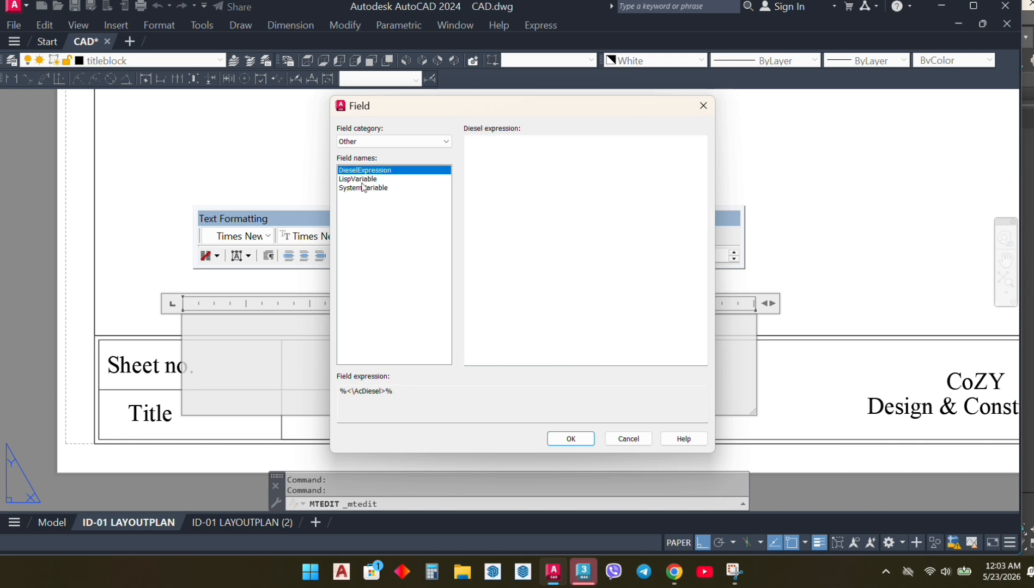
click(517, 153)
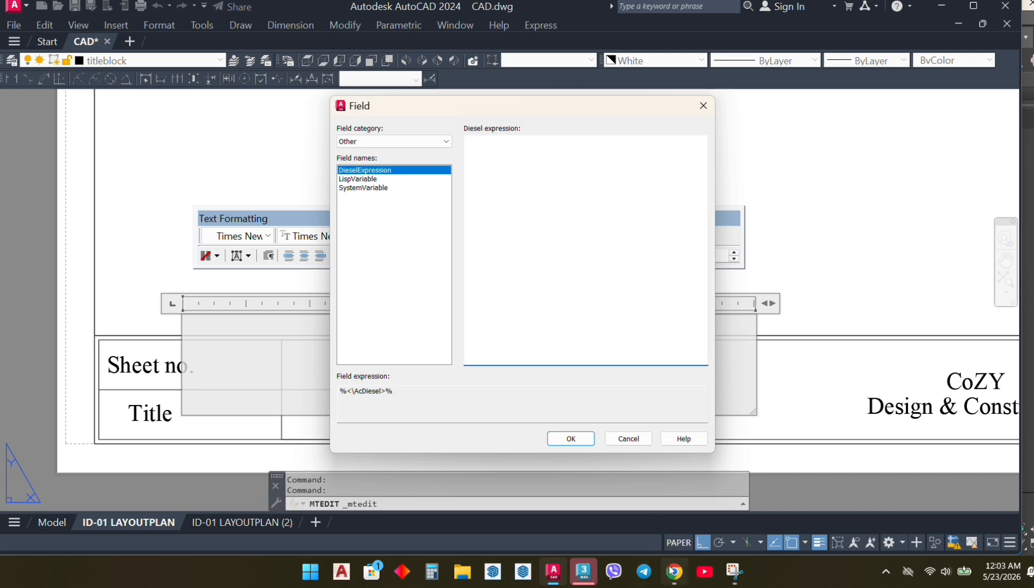
Switch to Chrome, copy the DIESEL expression $(substr,$(getvar,CTAB),1) from the search result, and return to AutoCAD
click(674, 576)
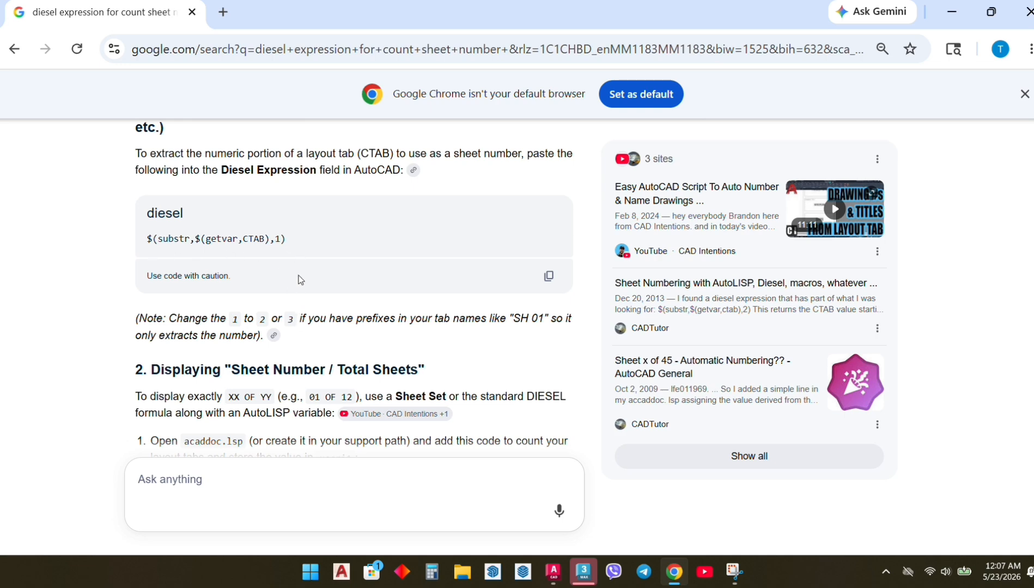
scroll(296, 263, down, 3)
scroll(295, 263, up, 5)
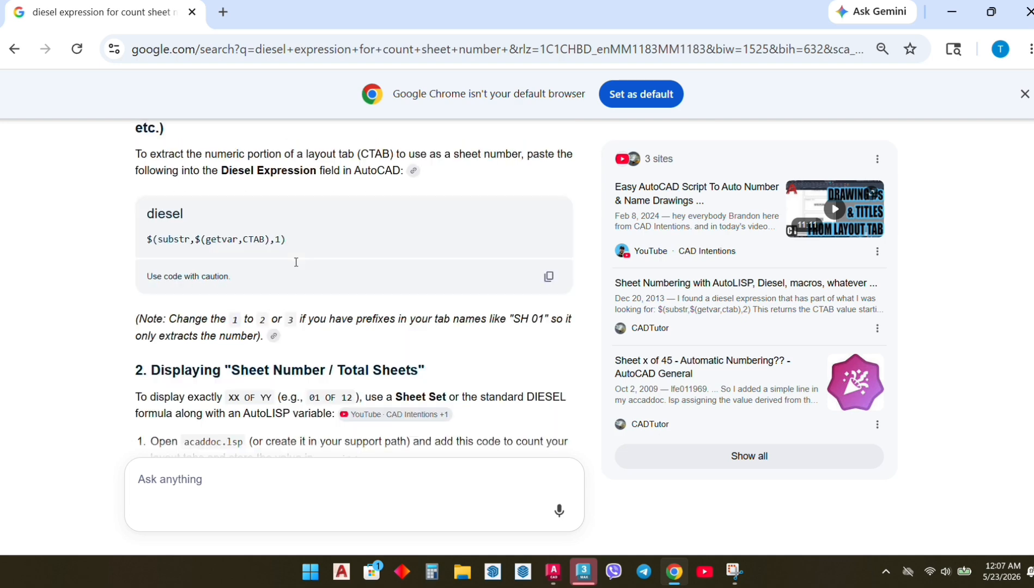
drag(289, 327, 146, 325)
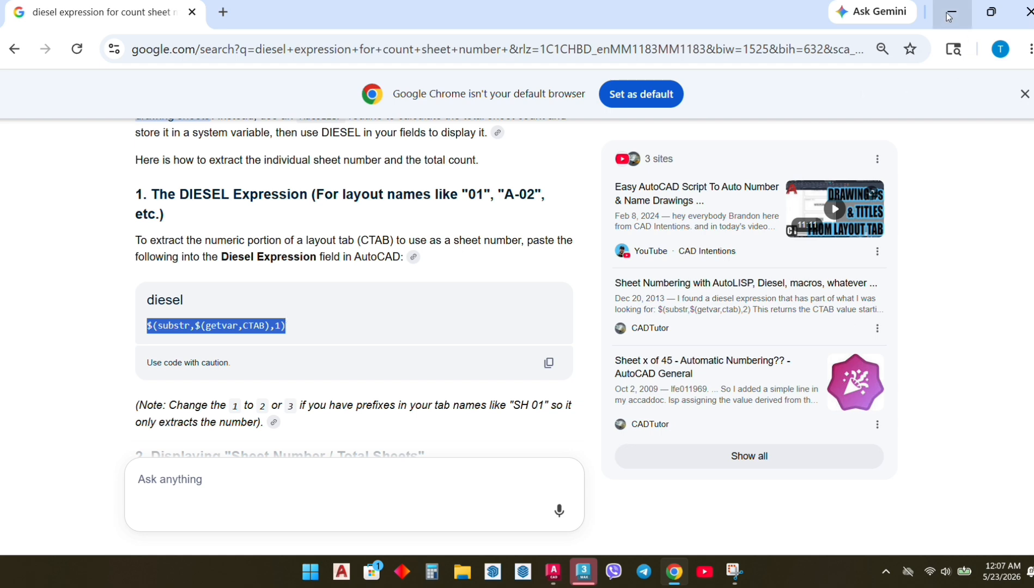
click(948, 16)
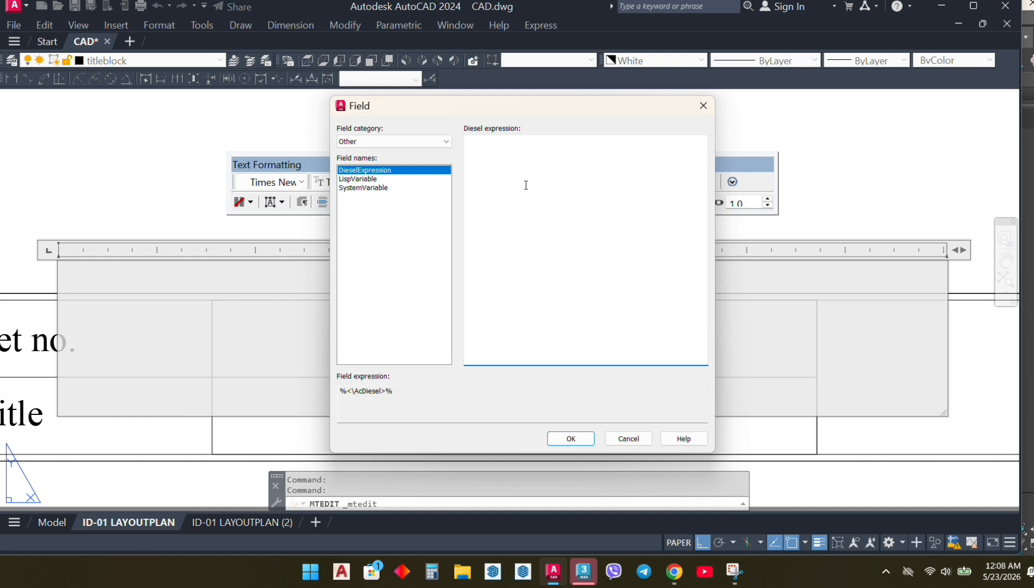
Insert the sheet number field with the DIESEL expression $(substr,$(getvar,CTAB),1), finish the text edit and regenerate the layout
key(ctrl+v)
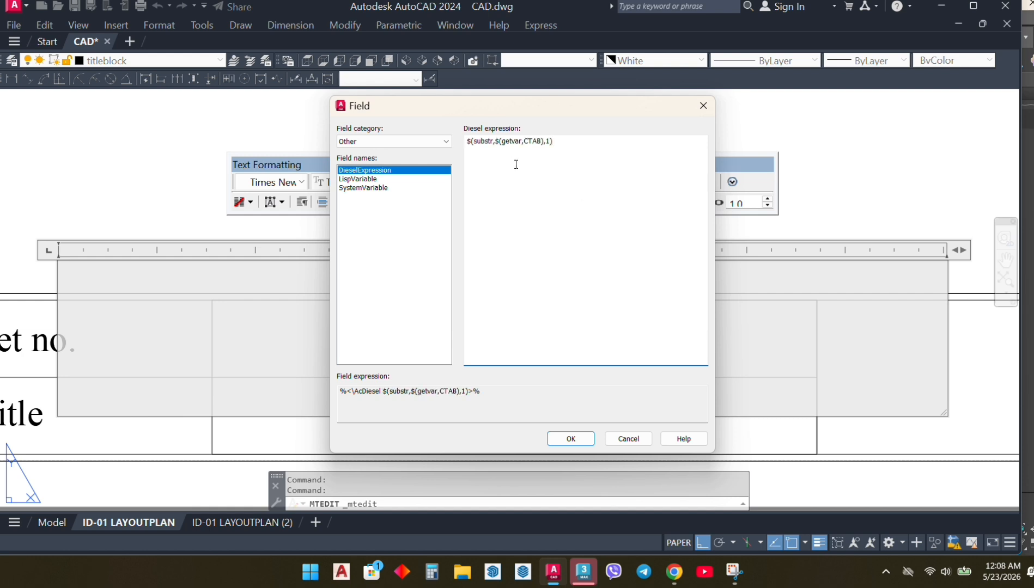
click(570, 439)
scroll(490, 367, down, 2)
scroll(474, 370, up, 2)
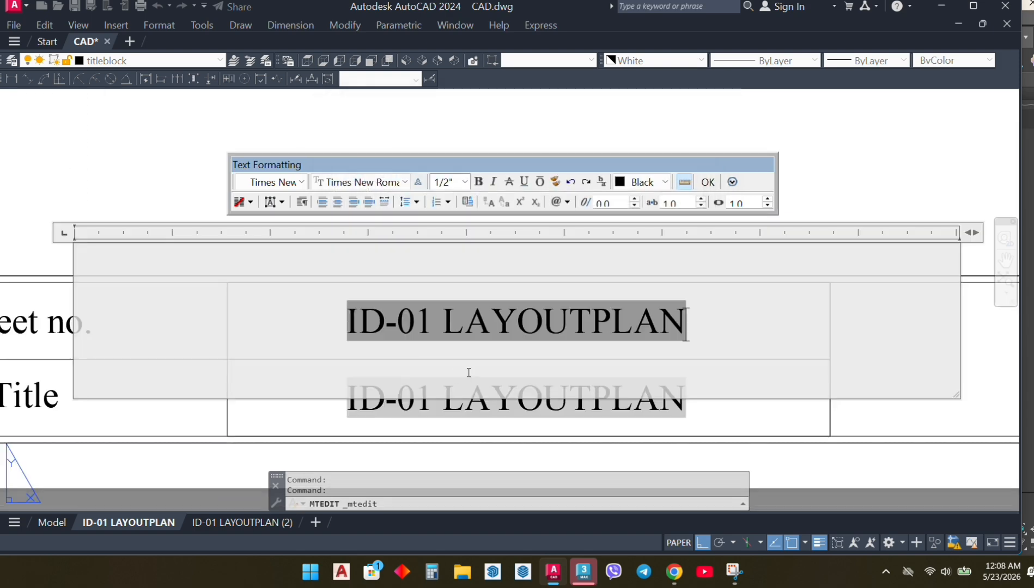
click(444, 422)
scroll(443, 380, down, 2)
scroll(481, 359, up, 2)
middle_drag(483, 358, 515, 367)
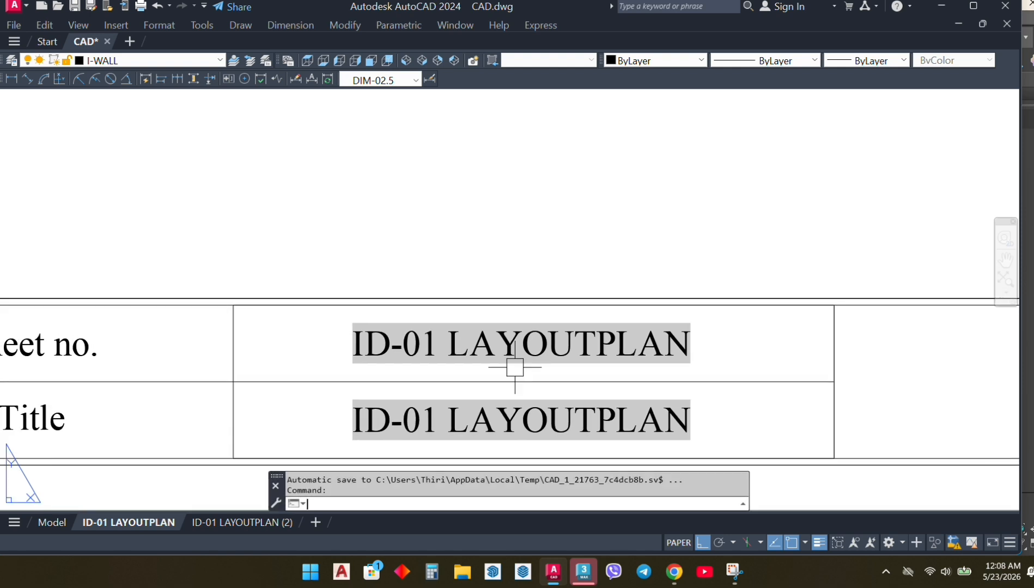
text(re)
key(Return)
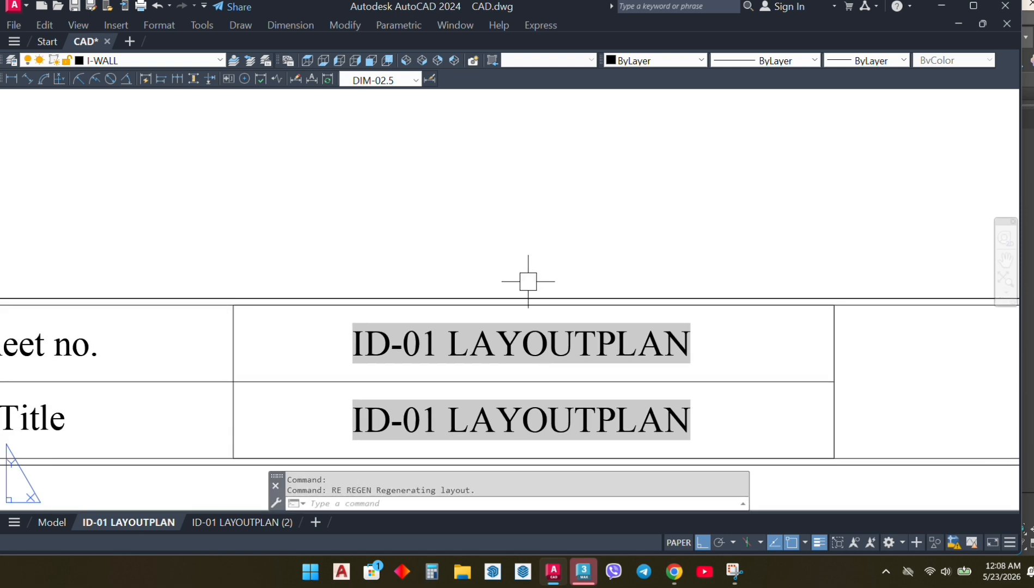
Edit the sheet number field's DIESEL expression to $(substr,$(getvar,CTAB),1,5) and finish the text edit
click(554, 342)
double_click(521, 343)
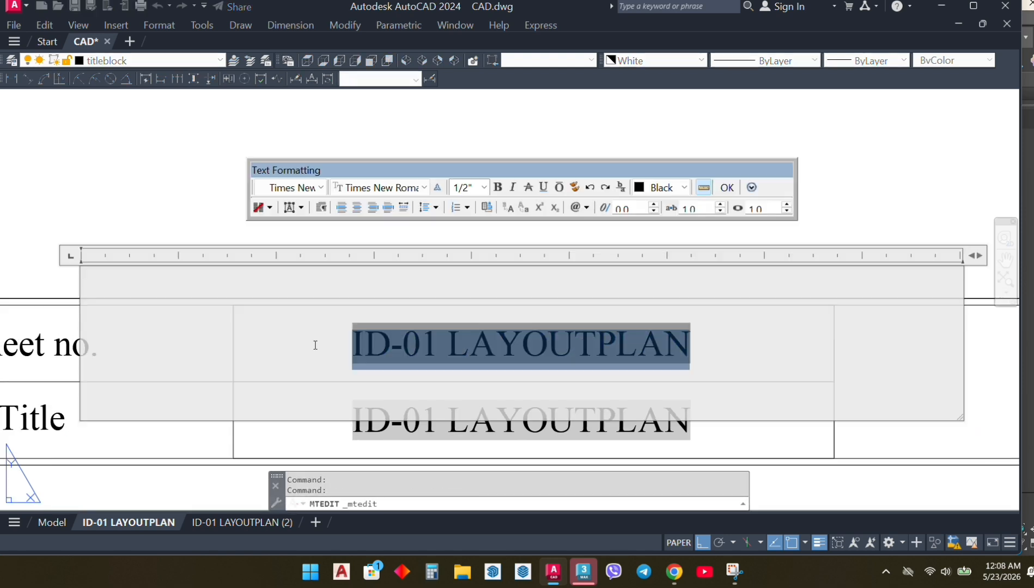
right_click(514, 356)
click(576, 190)
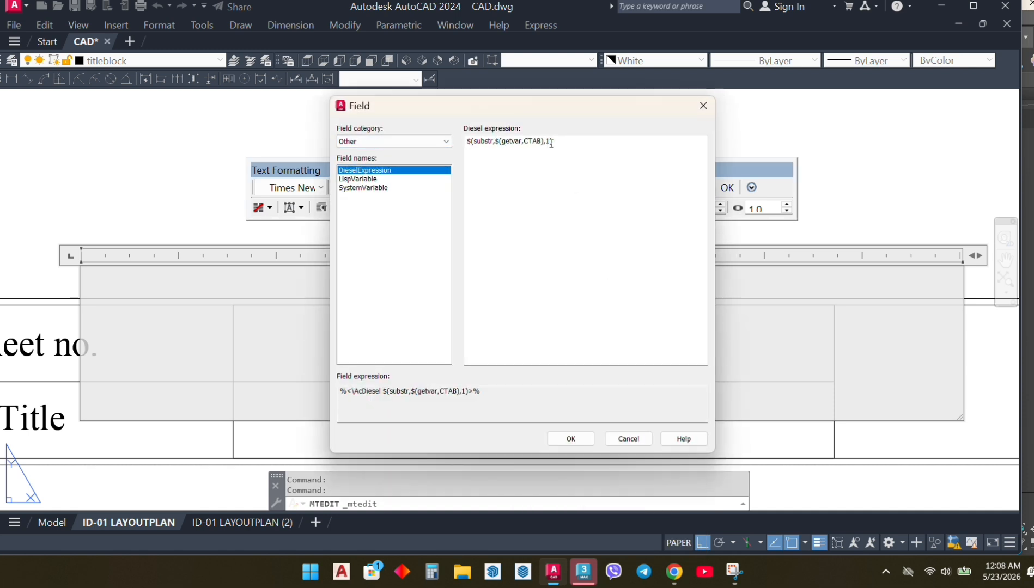
click(553, 164)
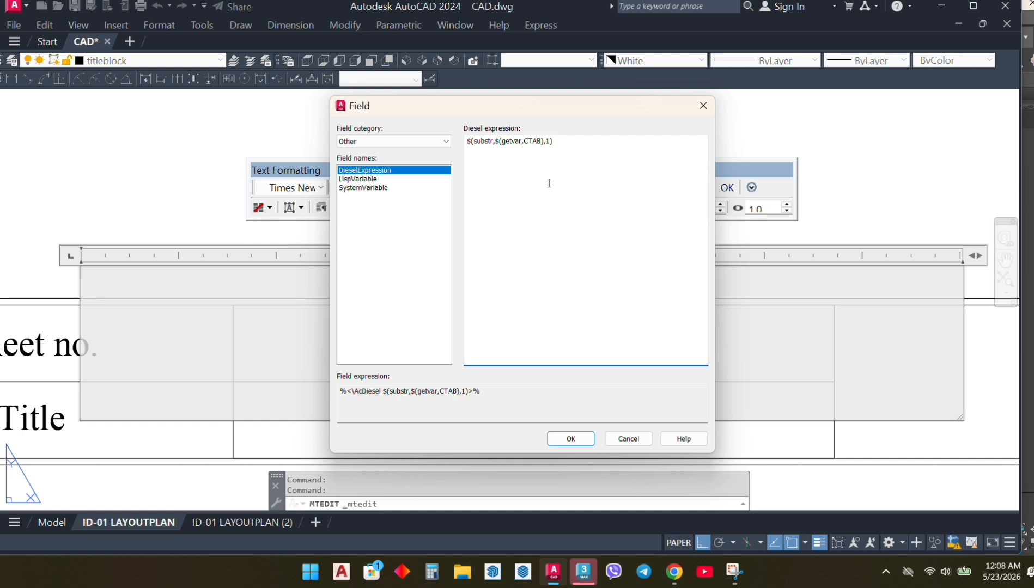
text(,5)
click(570, 438)
key(ctrl+Return)
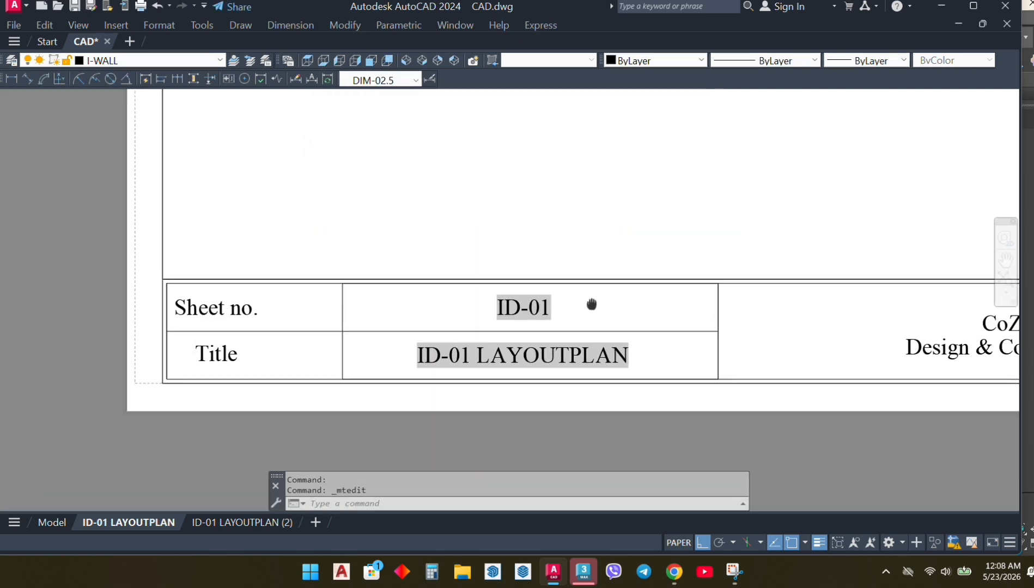
Open the title field in the title block for editing and change its type to DieselExpression in the Other category
scroll(591, 302, up, 4)
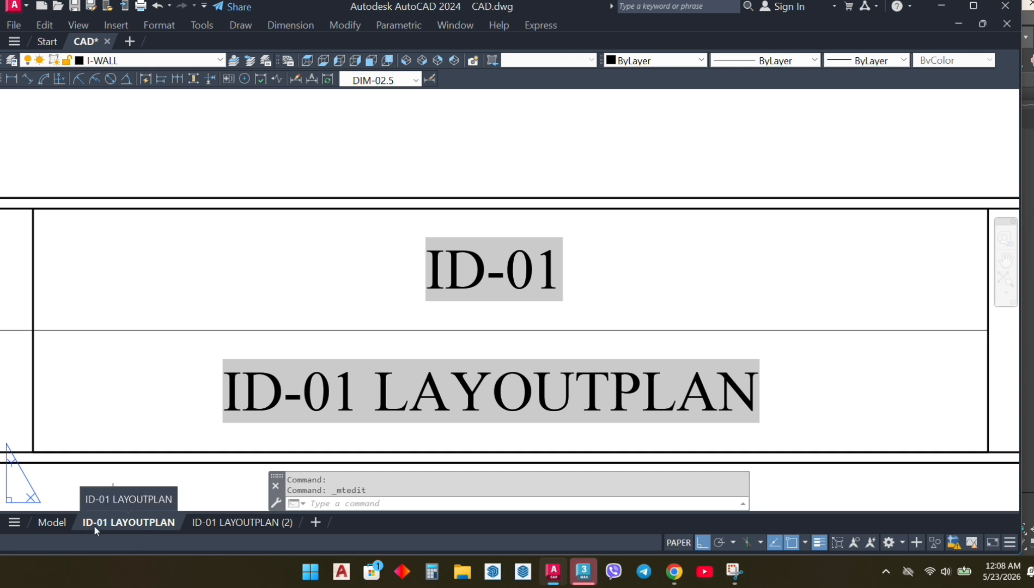
scroll(455, 382, down, 3)
middle_drag(455, 382, 503, 386)
scroll(487, 348, down, 2)
click(528, 368)
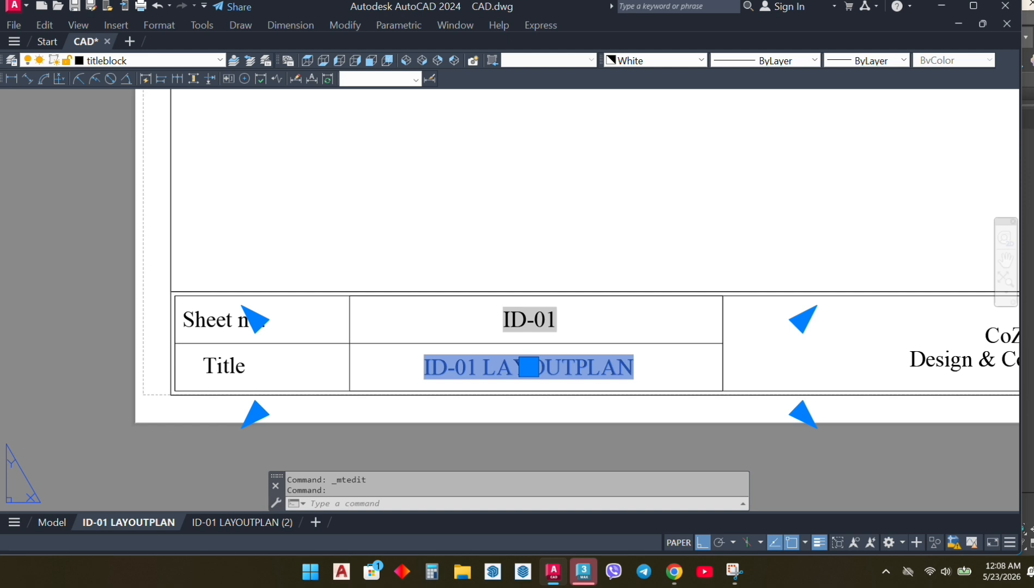
double_click(529, 367)
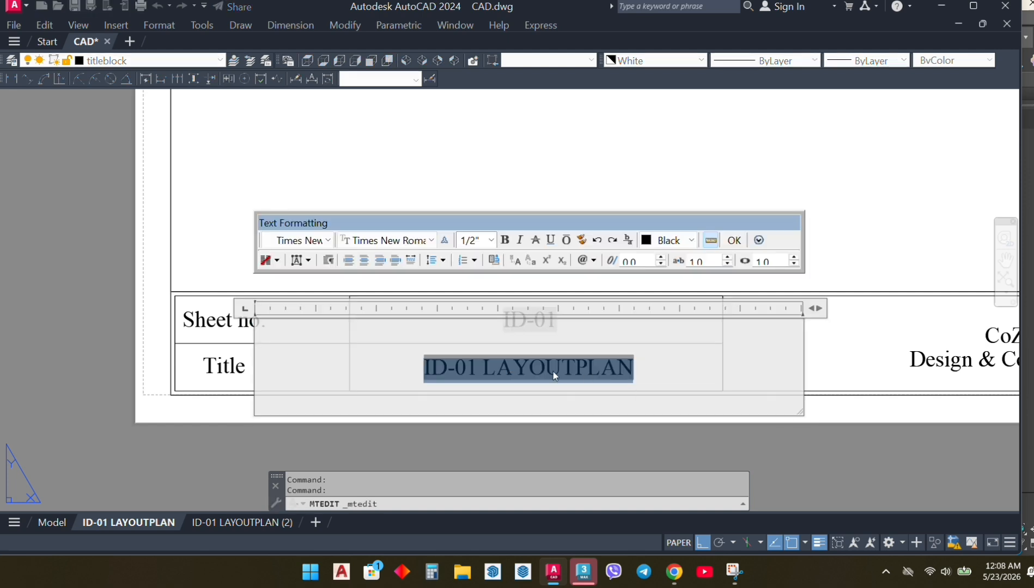
right_click(519, 366)
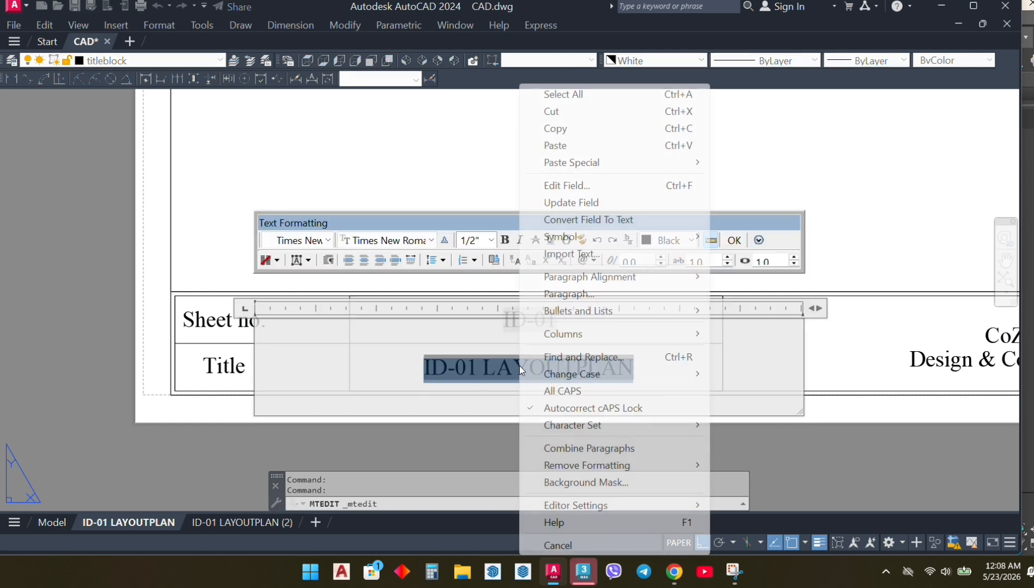
click(569, 187)
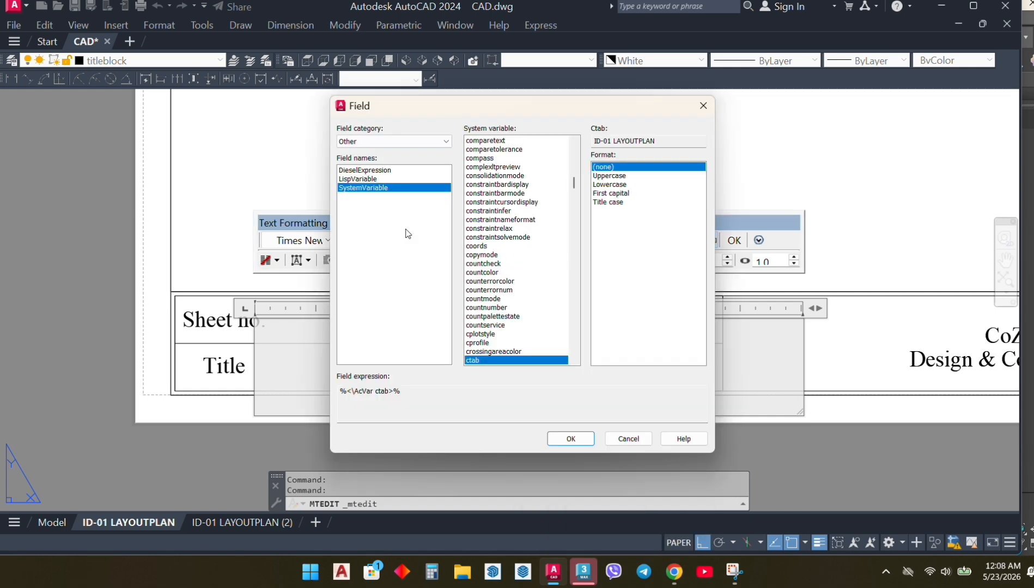
click(372, 142)
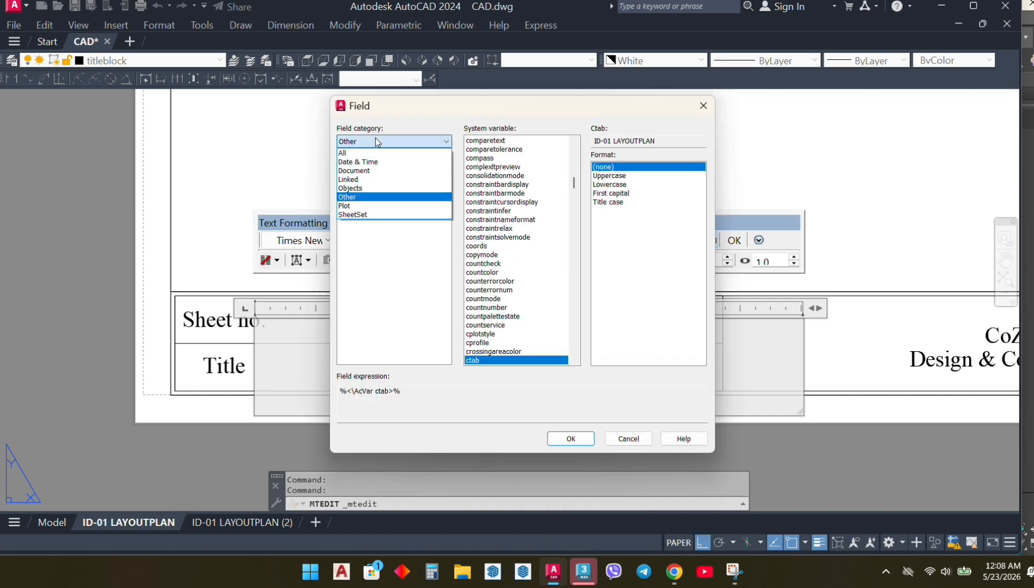
click(366, 198)
click(363, 188)
click(380, 171)
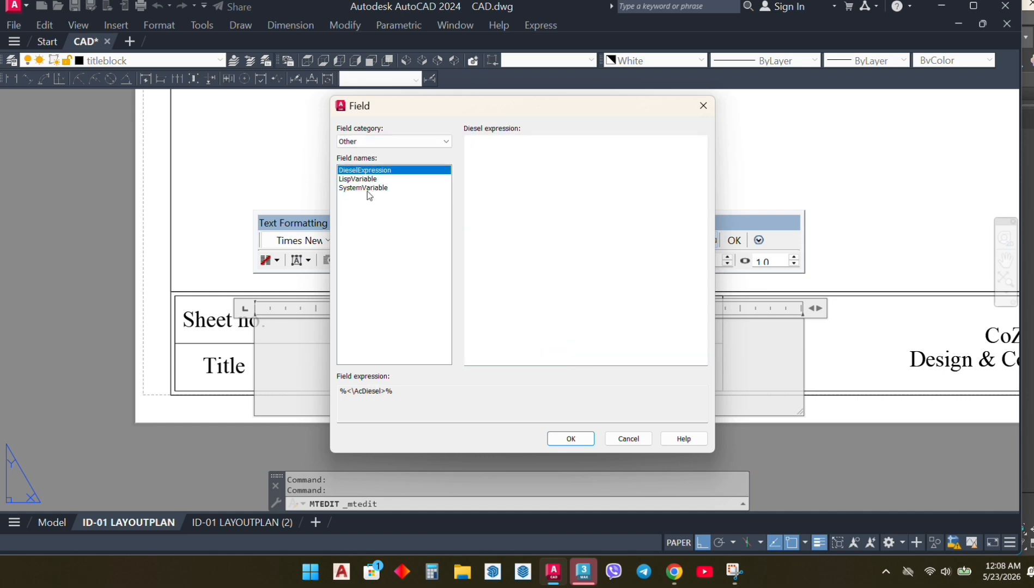
Paste the copied CTAB substring expression into the title field, set its start to 6 and length to 20, and finish the text edit
click(504, 156)
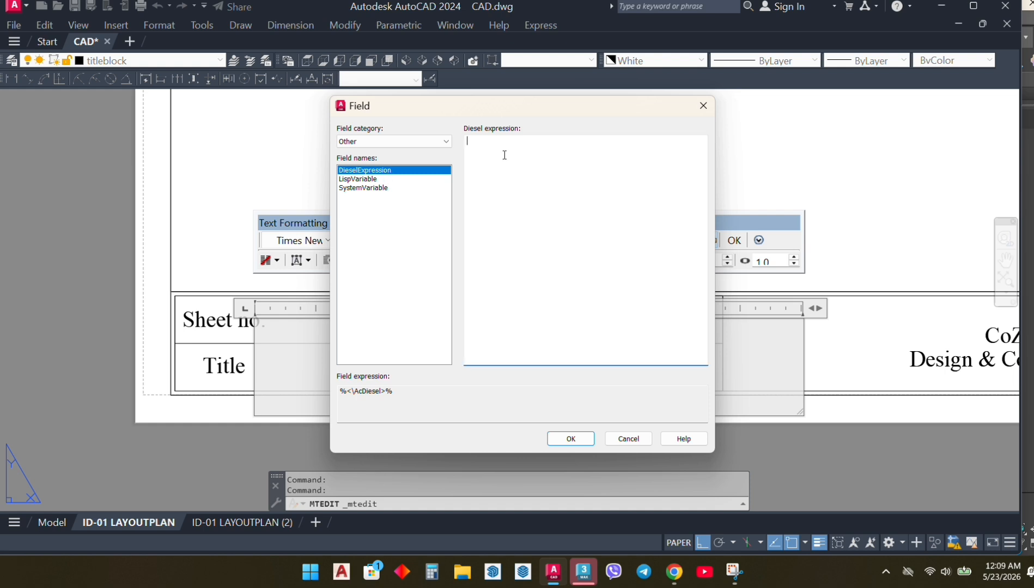
key(ctrl+v)
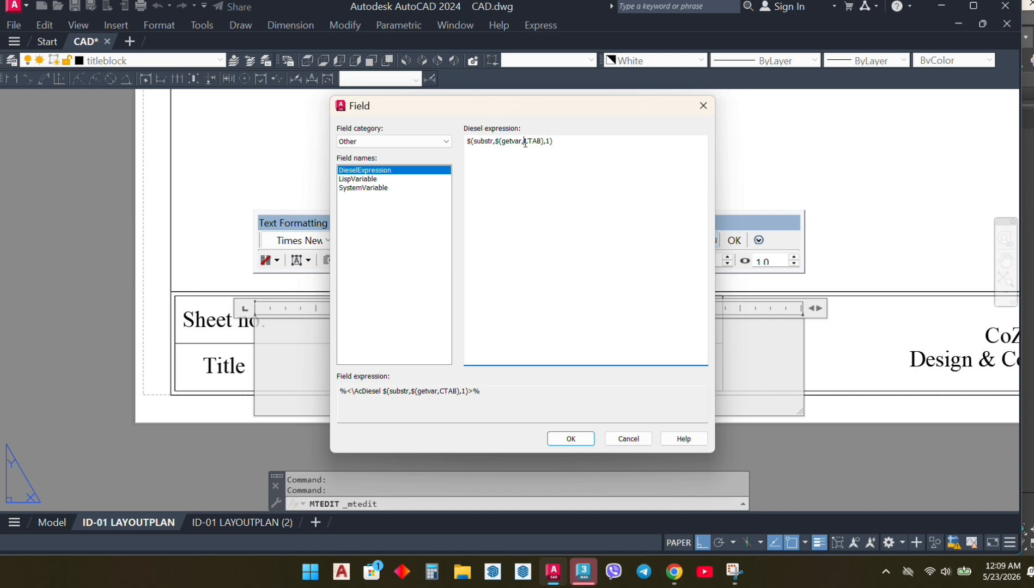
drag(542, 142, 525, 142)
double_click(542, 143)
click(549, 144)
double_click(548, 142)
text(6,)
text(20)
click(547, 145)
click(567, 145)
click(570, 439)
click(516, 434)
Examine the sheet number, title and project fields in the original layout's title block
scroll(517, 434, down, 3)
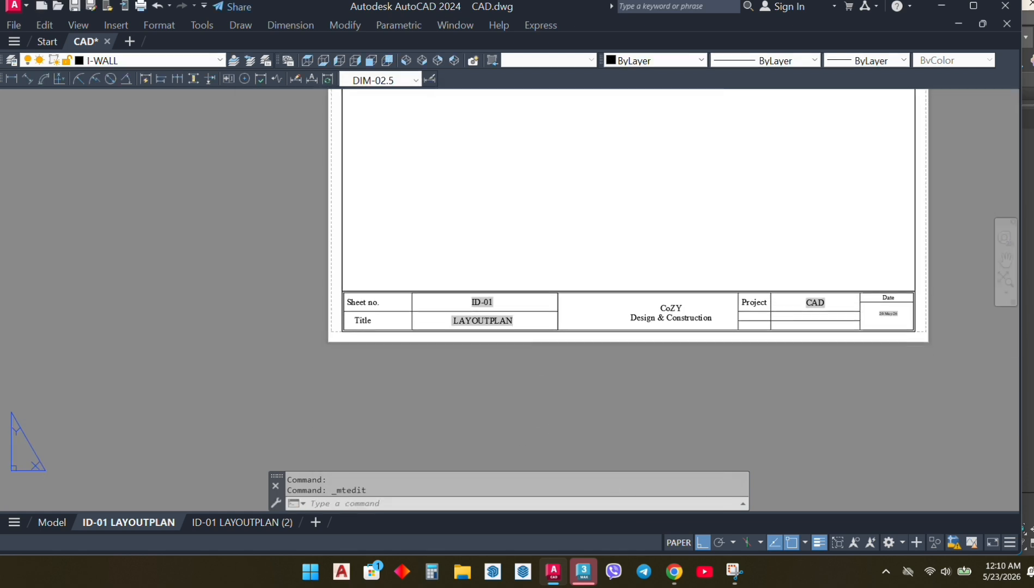
scroll(425, 354, up, 5)
scroll(416, 357, down, 3)
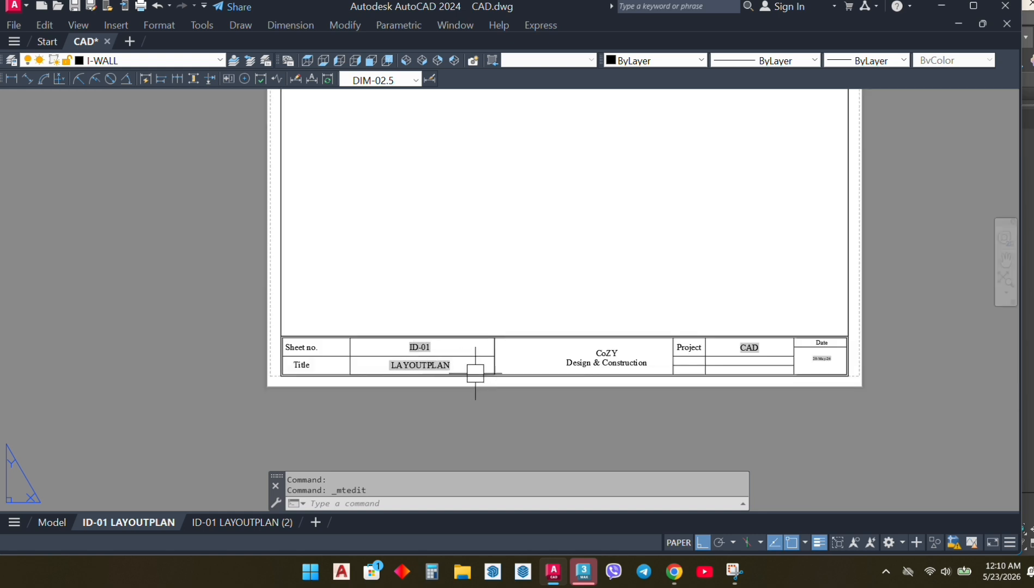
scroll(413, 374, up, 3)
scroll(579, 391, down, 3)
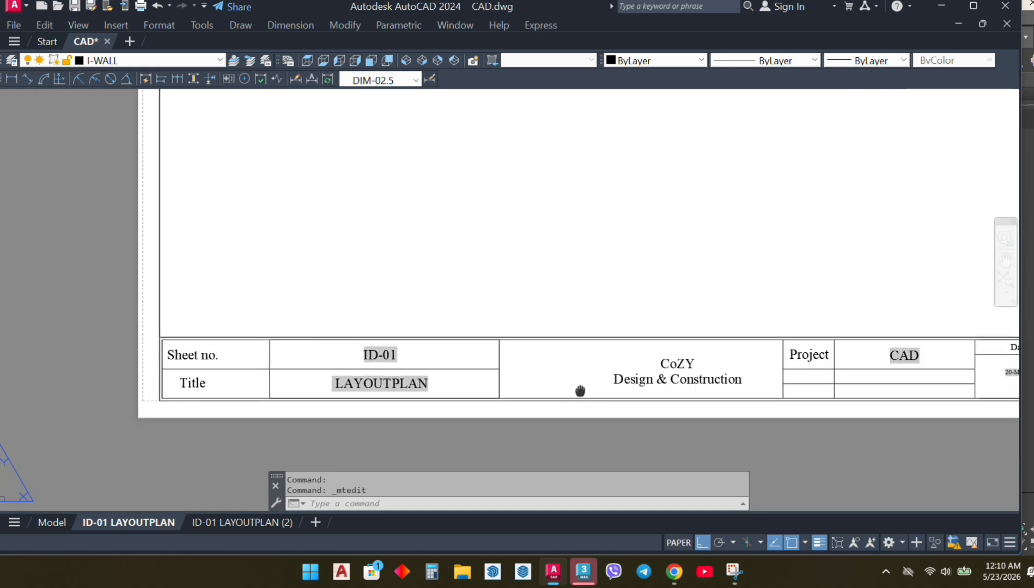
scroll(748, 372, up, 3)
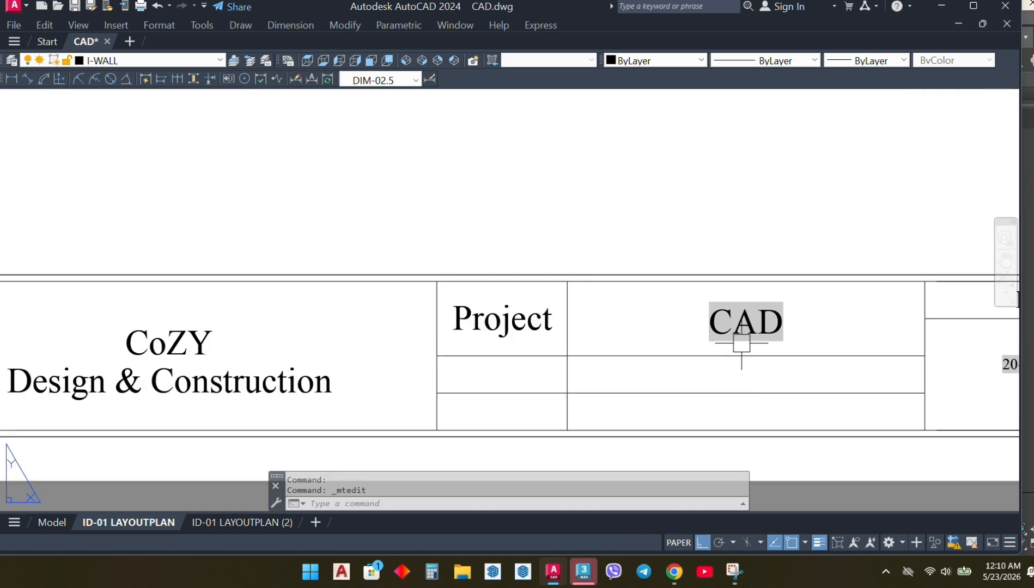
scroll(748, 372, down, 3)
scroll(381, 360, up, 3)
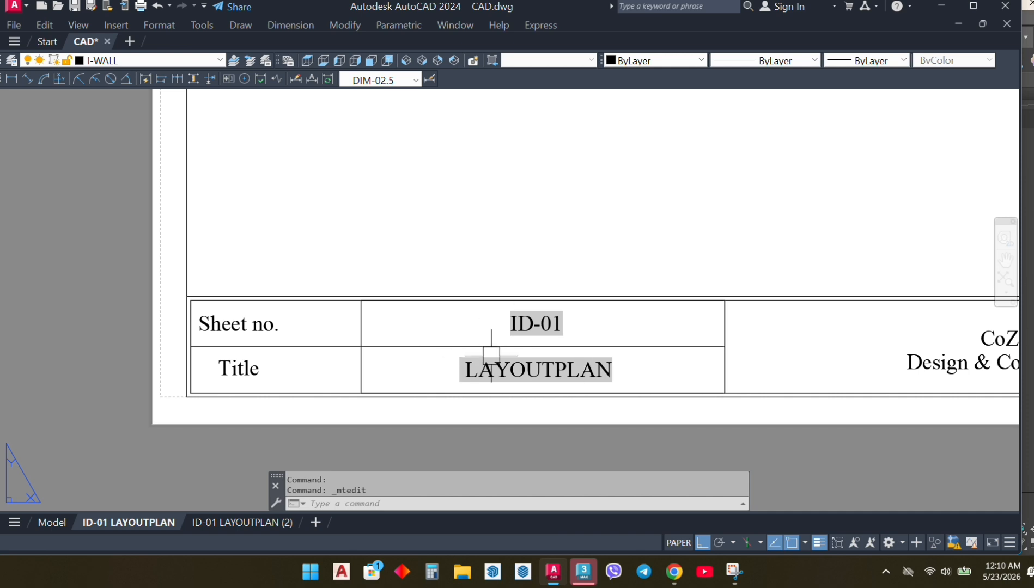
scroll(422, 365, down, 1)
scroll(328, 338, up, 3)
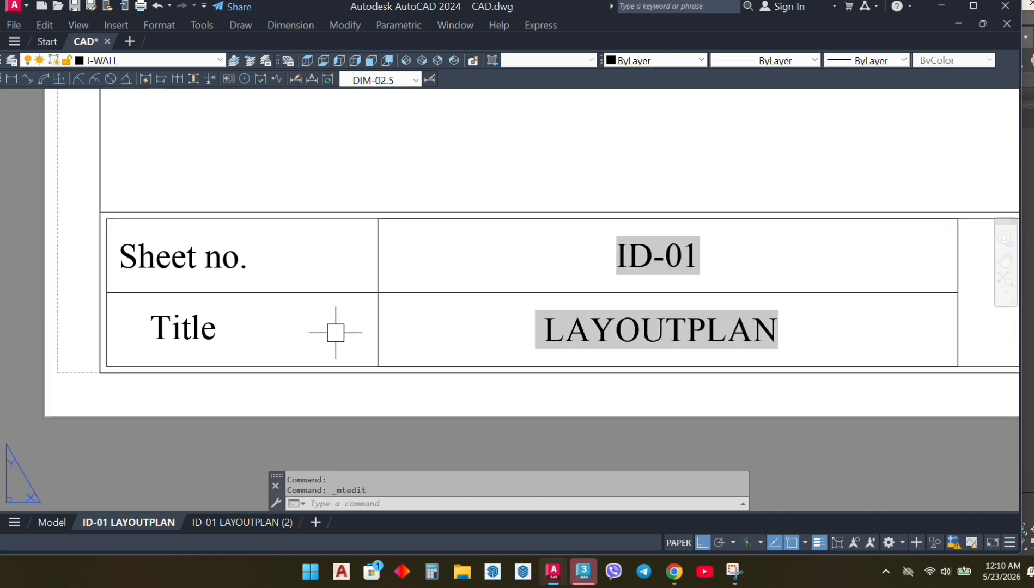
scroll(343, 335, down, 2)
scroll(521, 385, up, 2)
scroll(521, 385, down, 3)
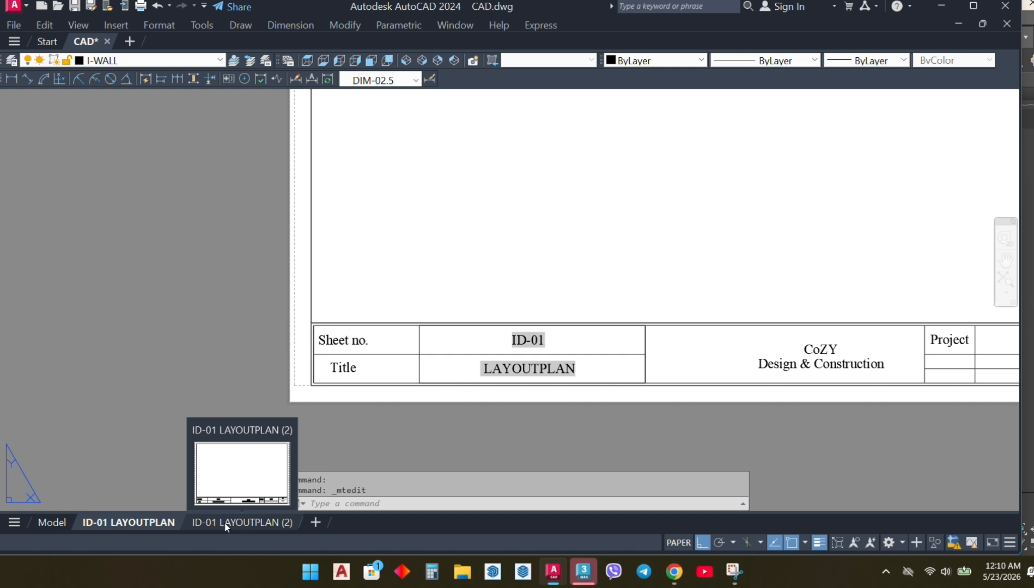
Switch to the layout ID-01 LAYOUTPLAN (2) and rename it ID-01 CEILING PLAN
click(224, 522)
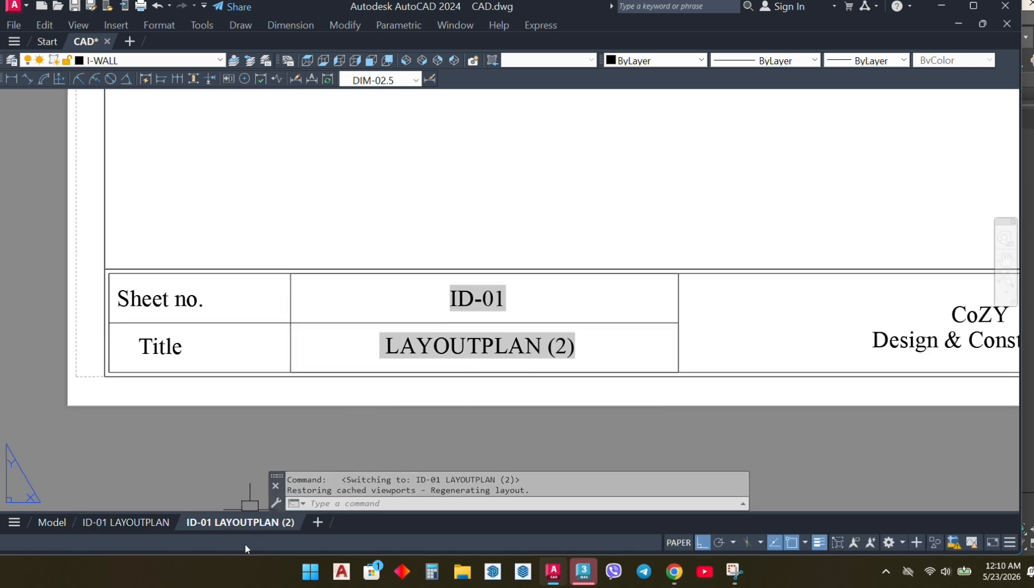
double_click(246, 522)
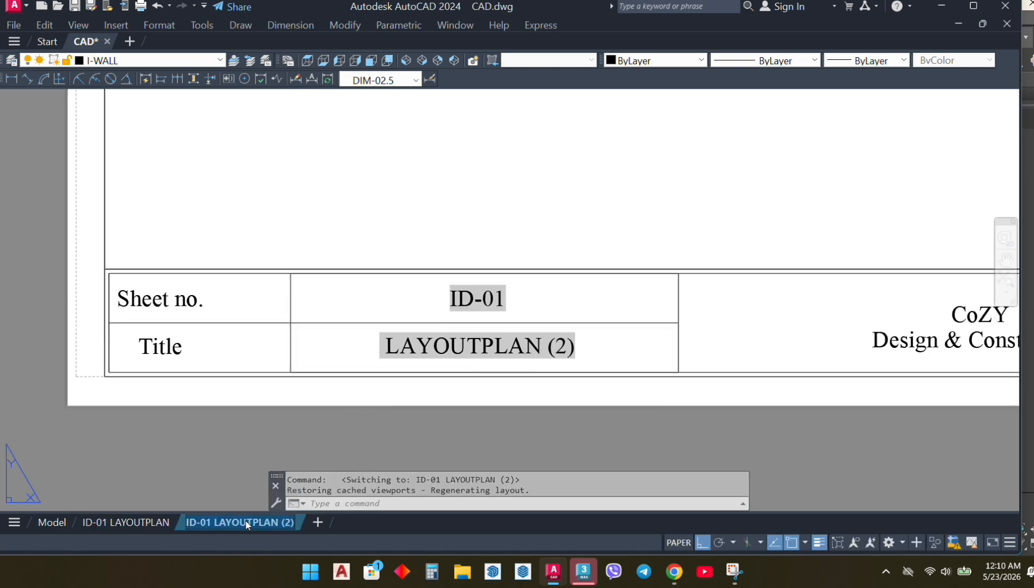
drag(215, 521, 376, 556)
text(C)
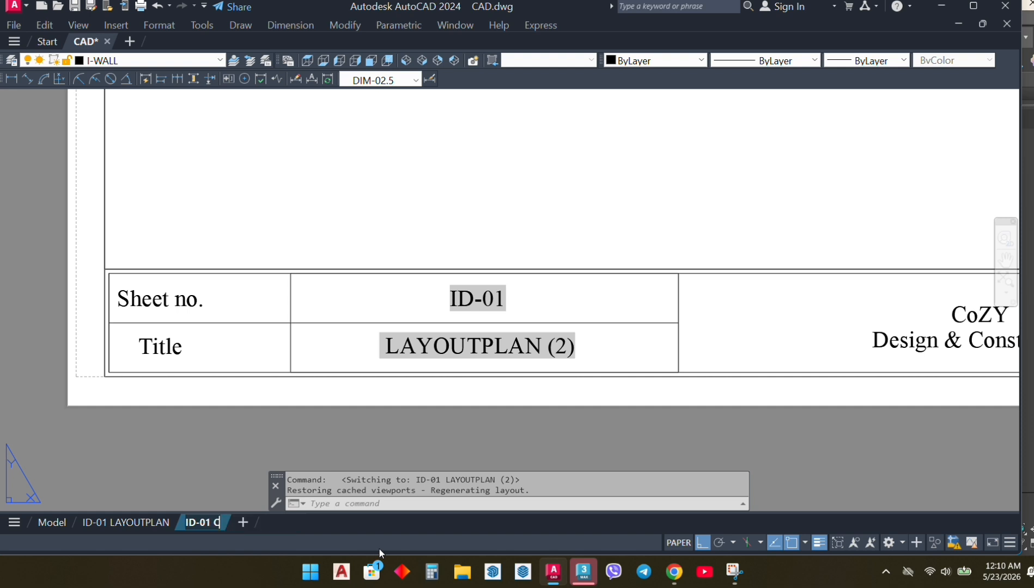
text(EILIN)
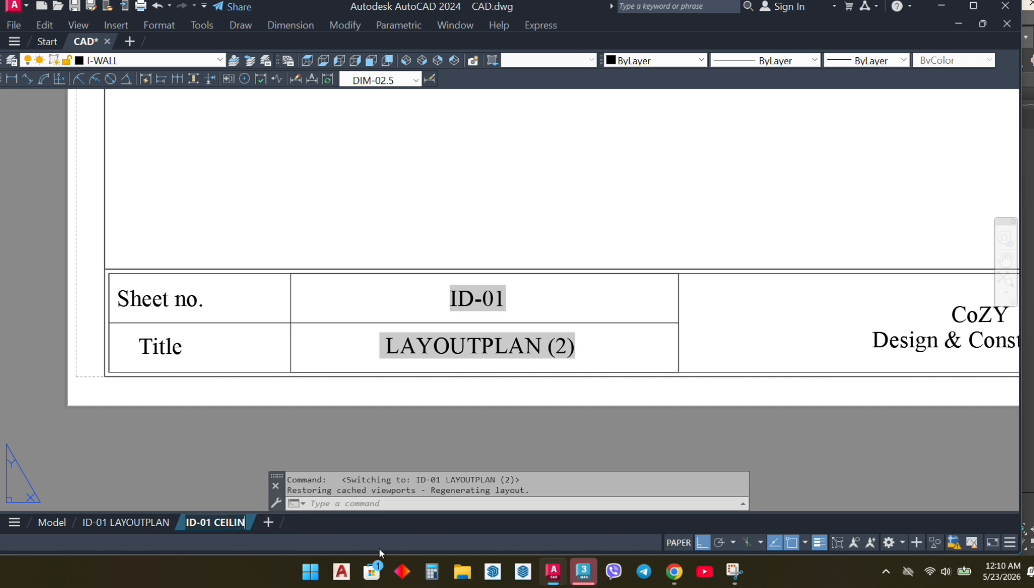
text(G PLAN)
key(Return)
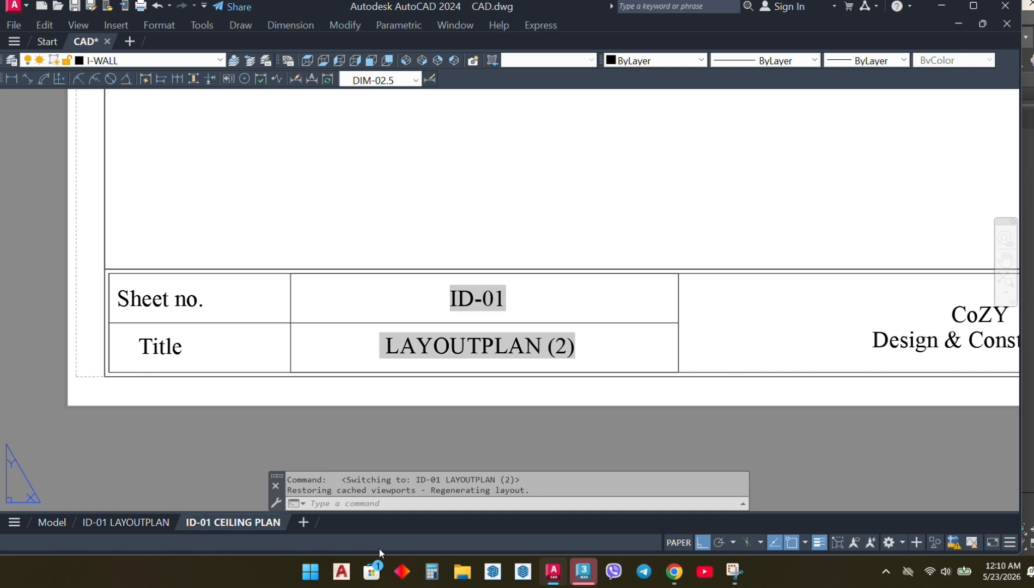
Regenerate the renamed ceiling plan layout to update its title block fields
click(475, 447)
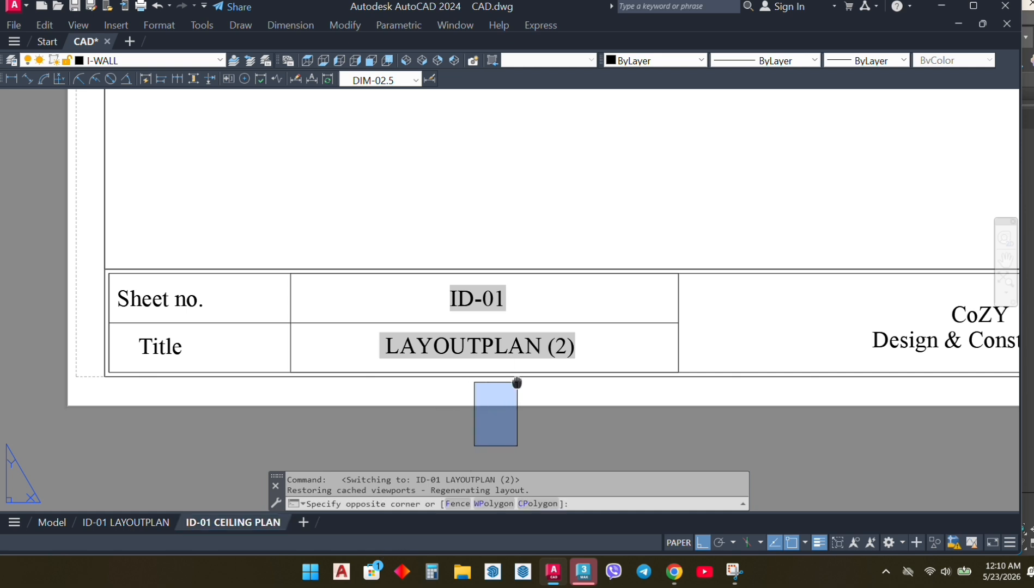
text(r)
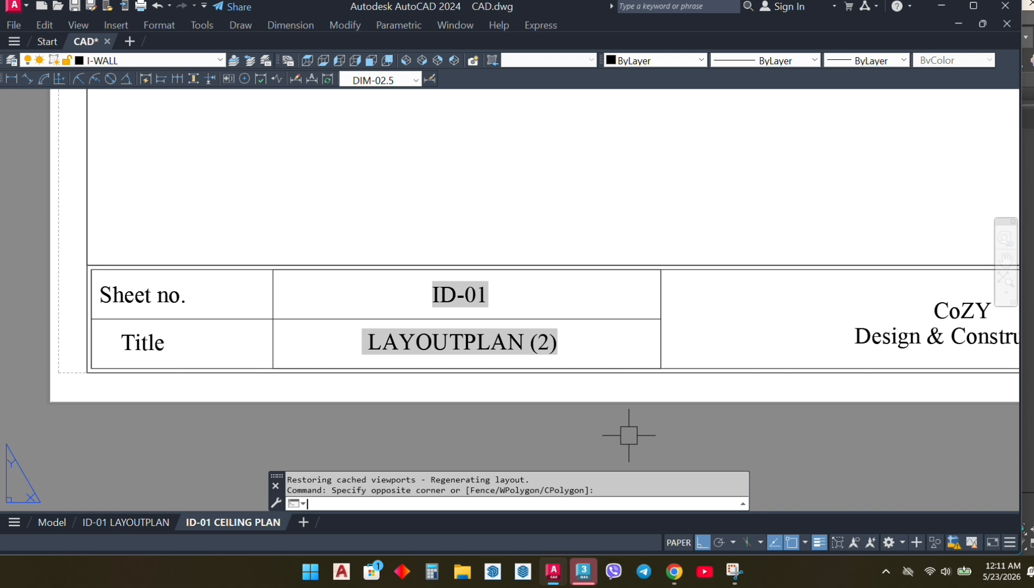
text(e)
key(Return)
scroll(516, 355, down, 3)
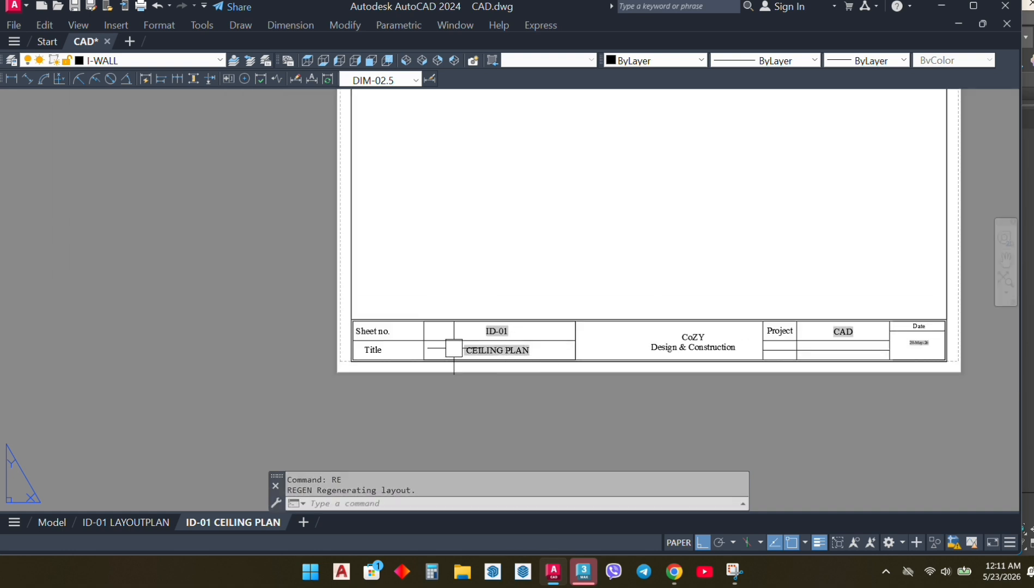